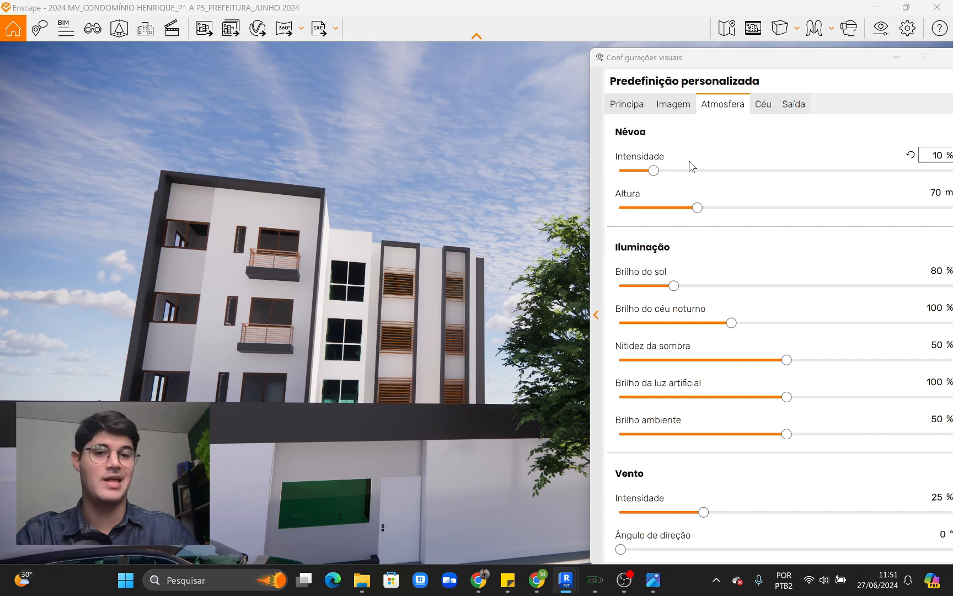
- From a distant view of the whole condominium, raise the fog intensity to 59 % and the fog height to 210 m
left_click_drag(543, 167, 366, 257)
key("space")
key("s")
key("space")
key("e")
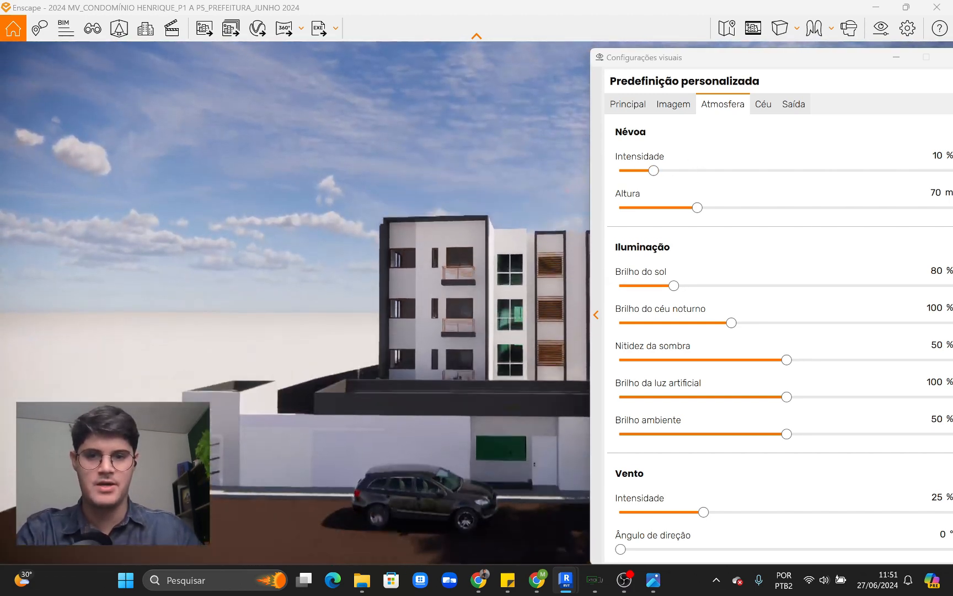
key("s")
key("d")
left_click_drag(552, 183, 522, 170)
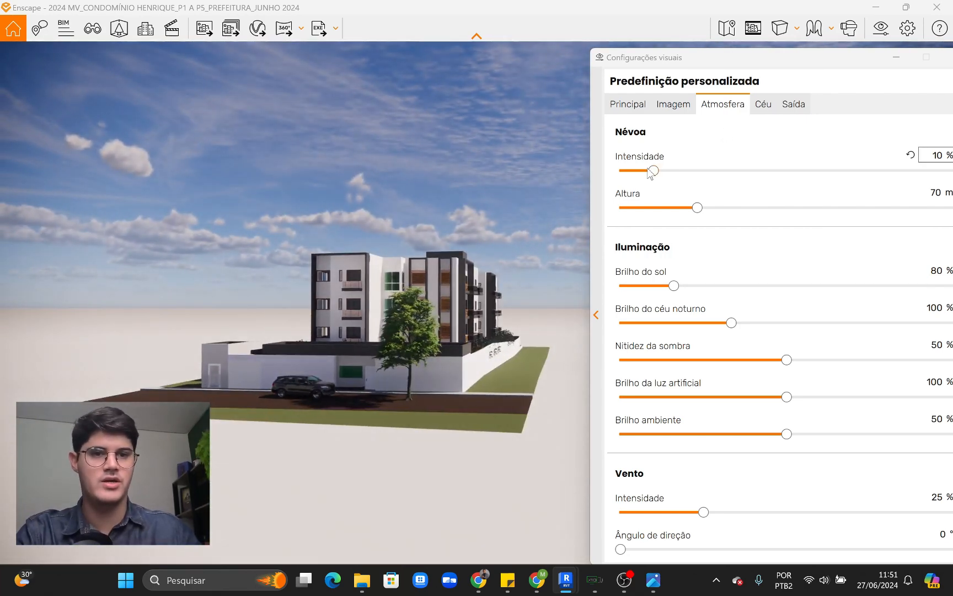
left_click_drag(649, 172, 813, 181)
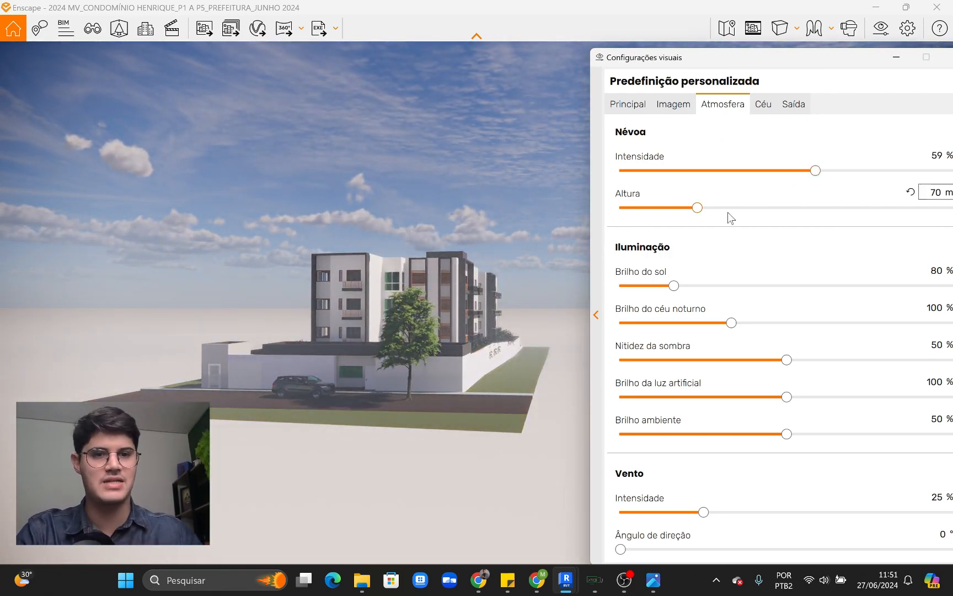
left_click_drag(698, 208, 890, 208)
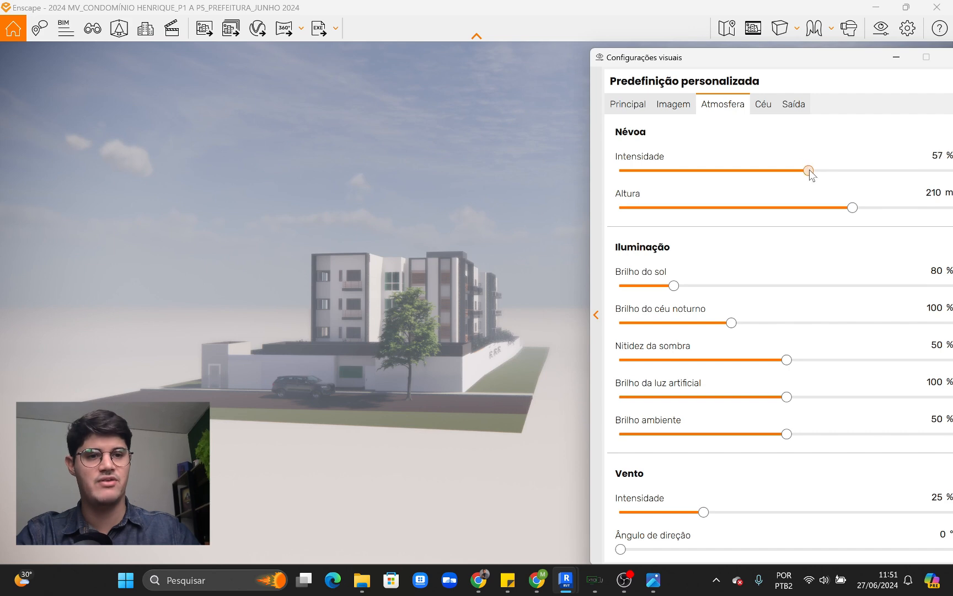
- Reduce the fog intensity to 0 % and its height to 1 m
left_click_drag(809, 171, 694, 171)
left_click_drag(852, 208, 718, 208)
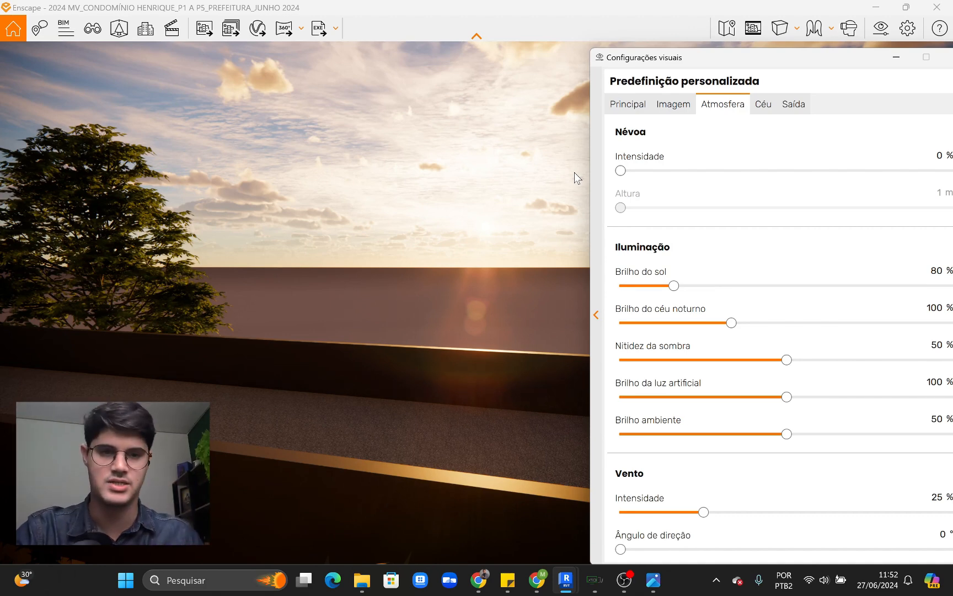
- Shift the time of day back and forth between morning and sunset over the rooftops, settling on 11:22
mouse_move(474, 202)
right_mouse_down()
mouse_move(237, 204)
mouse_move(473, 203)
right_mouse_up()
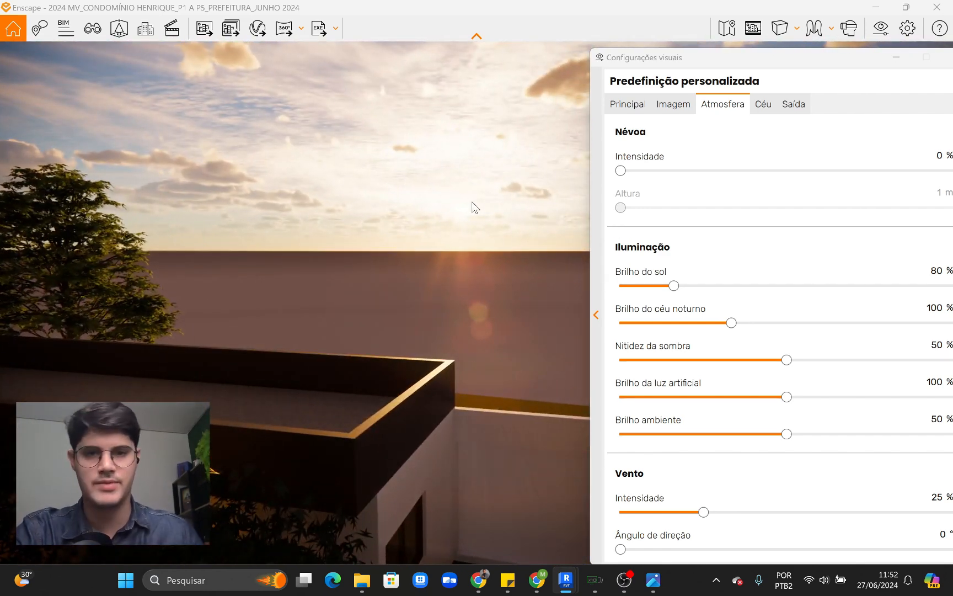
key("i")
key("i")
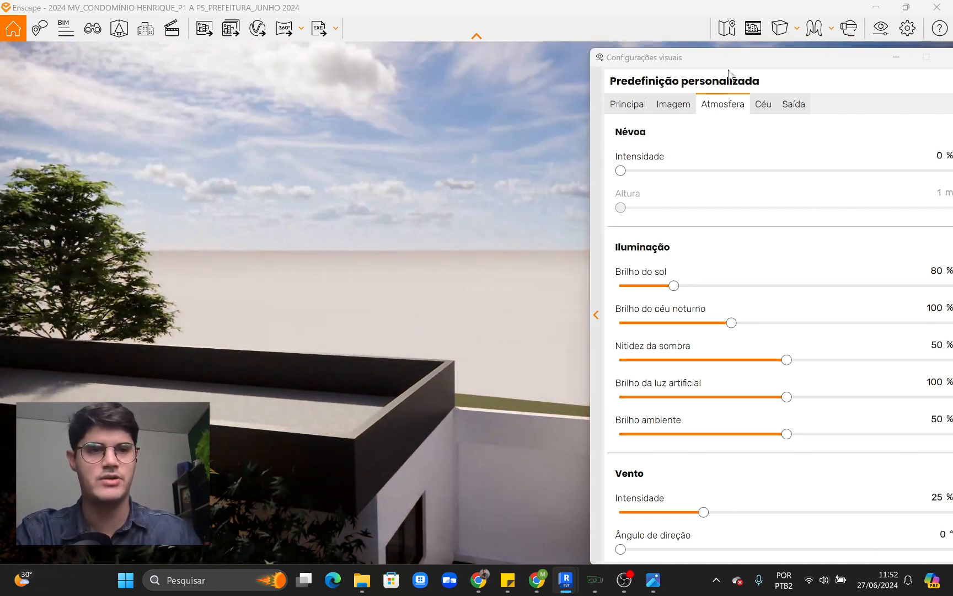
left_click_drag(736, 63, 306, 49)
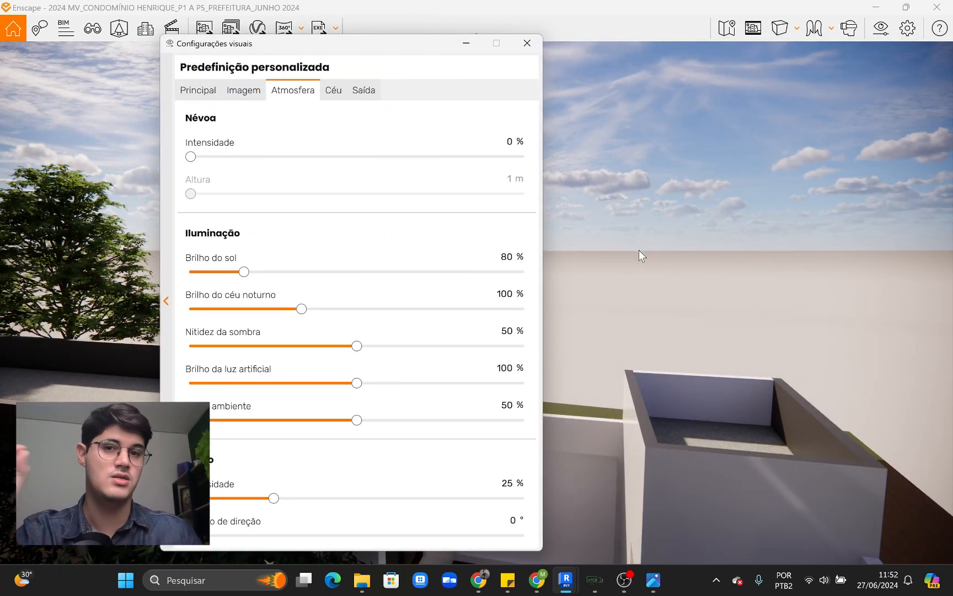
left_click(718, 303)
key("i")
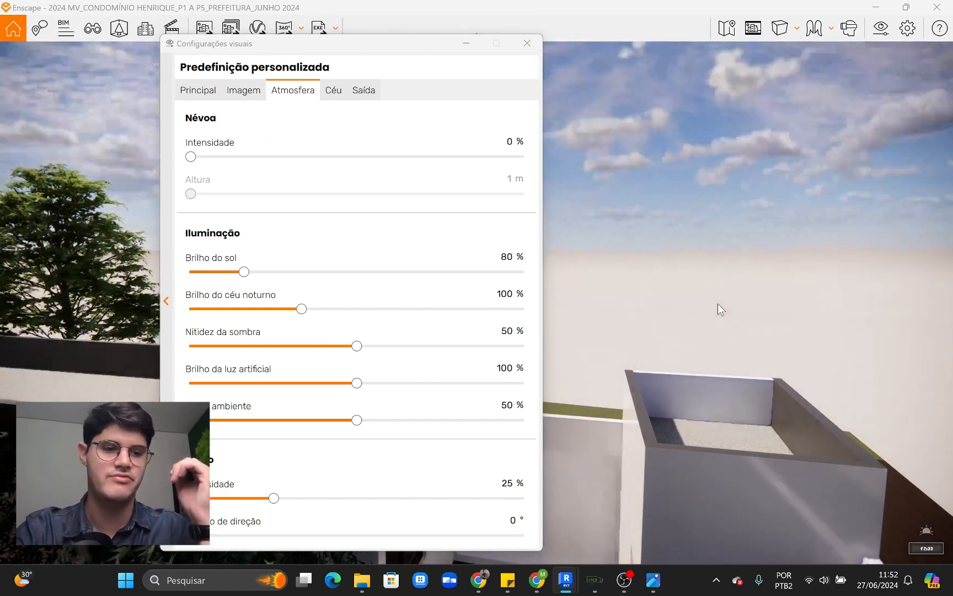
key("i")
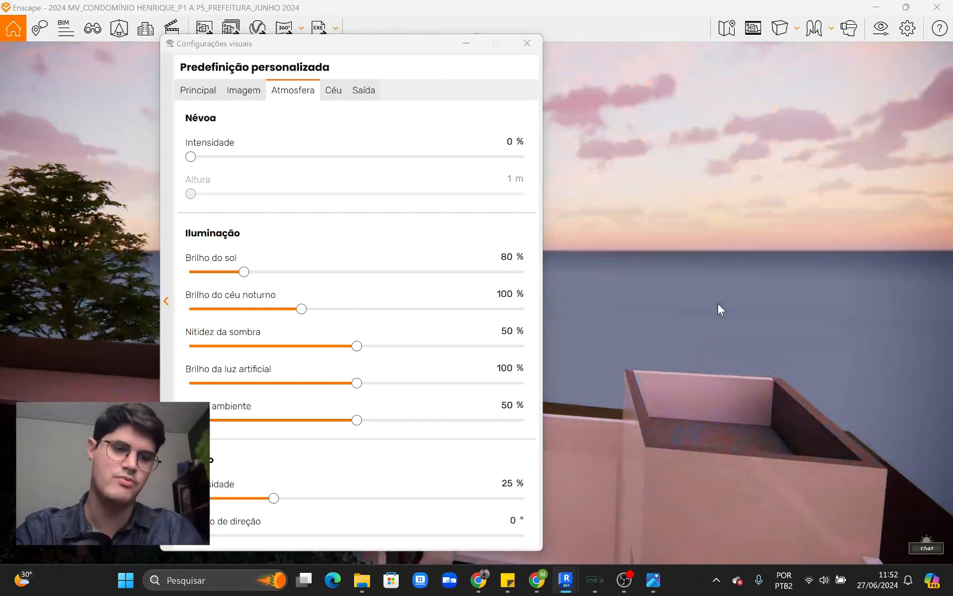
key("u")
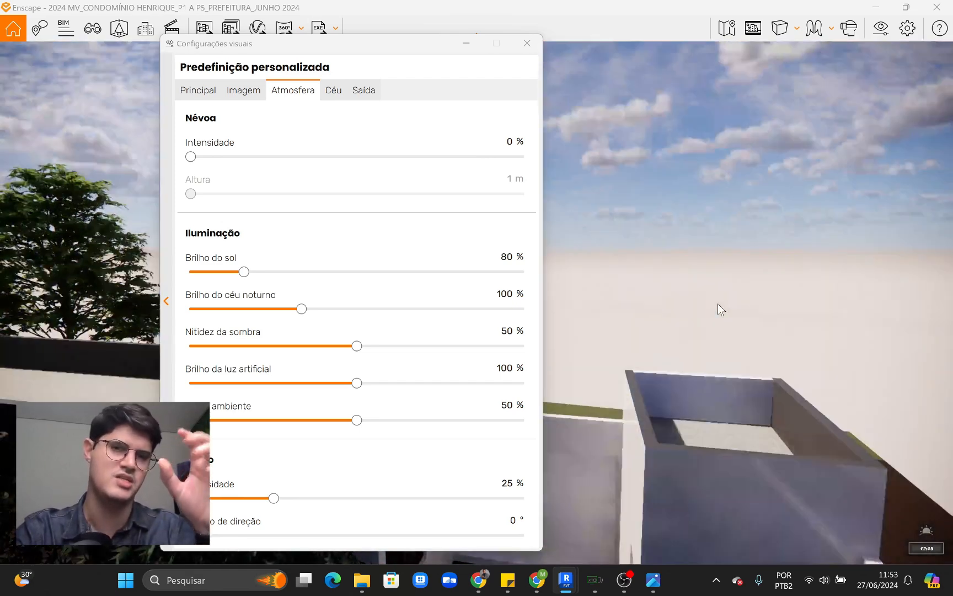
key("u")
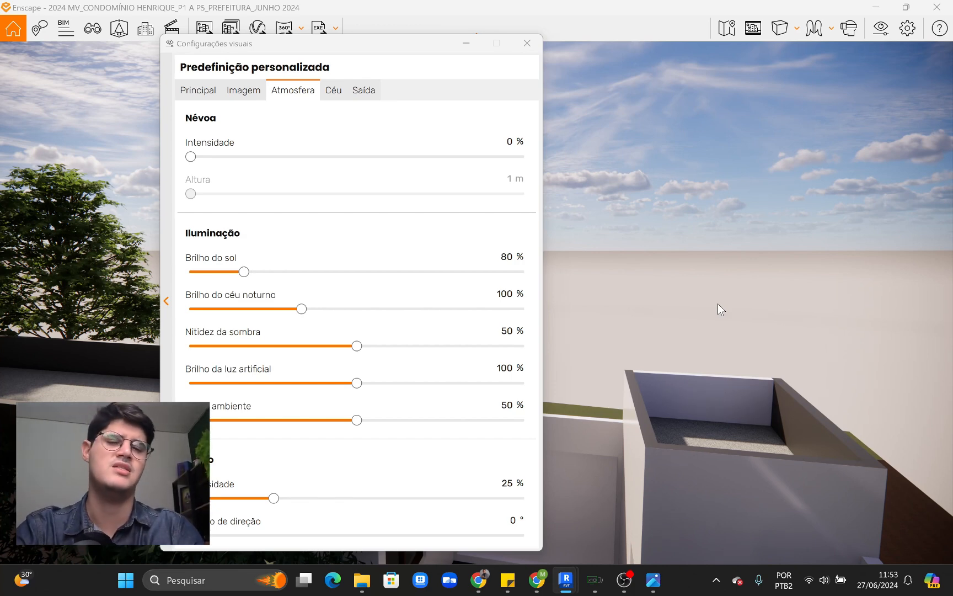
key("u")
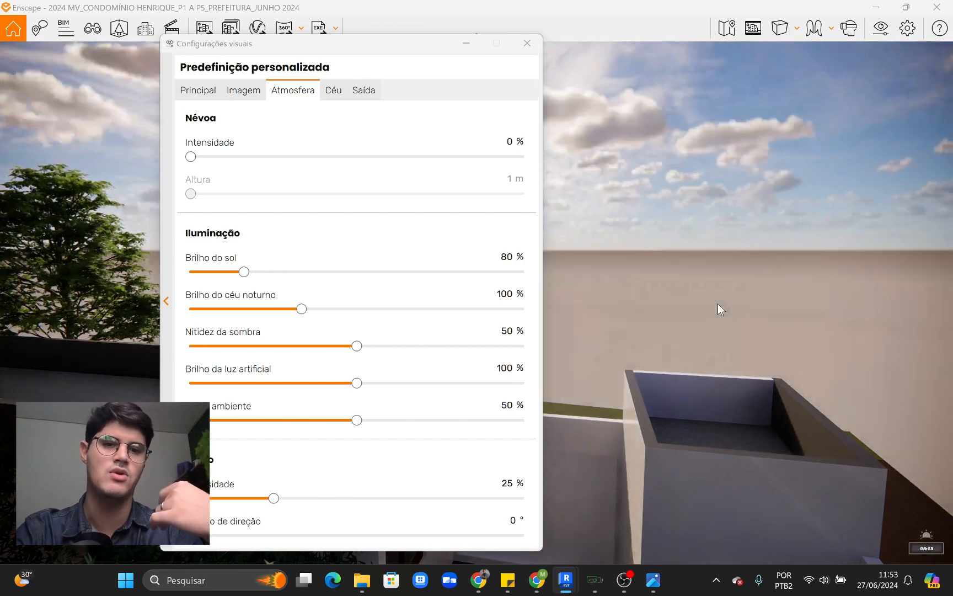
key("i")
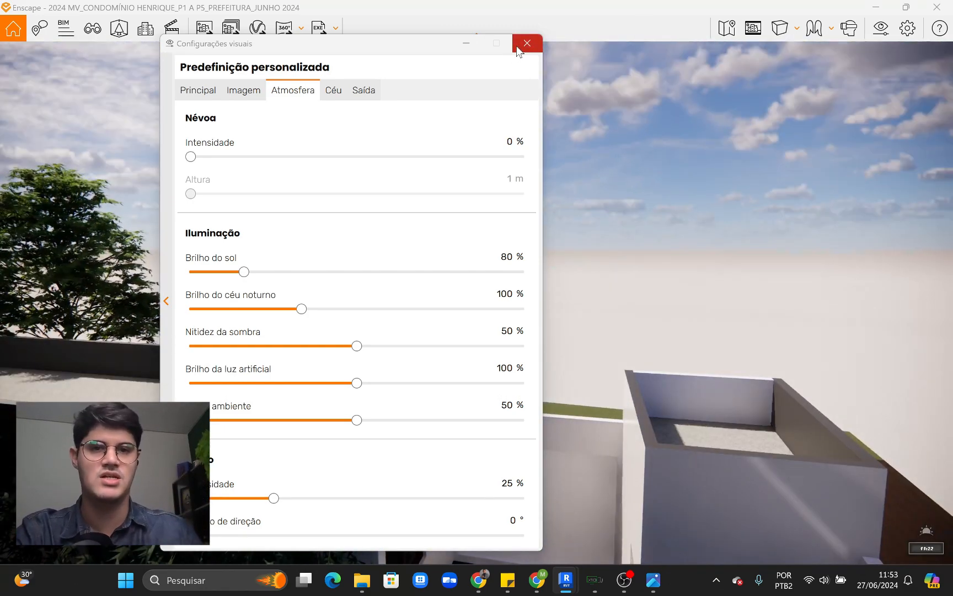
- Minimize the visual settings and examine the condominium's street front up close, around the parked car, tree and entrance wall
left_click(467, 43)
key("s")
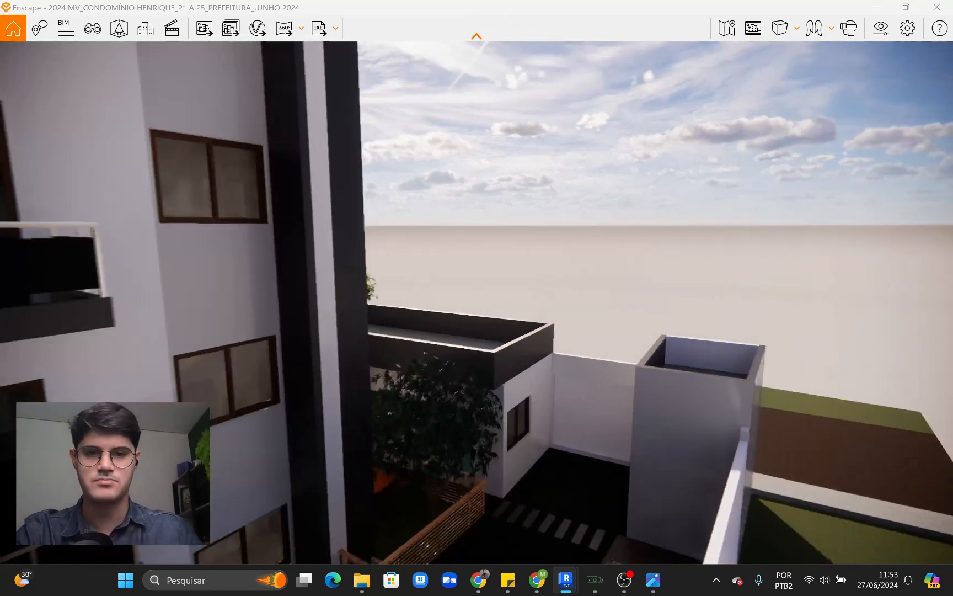
key("d")
key("d")
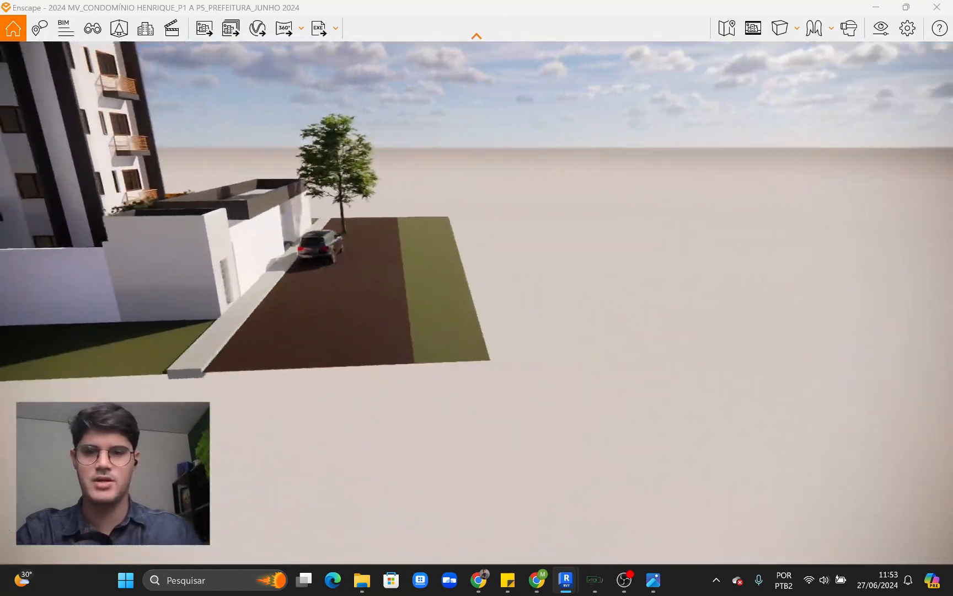
key("w")
key("w")
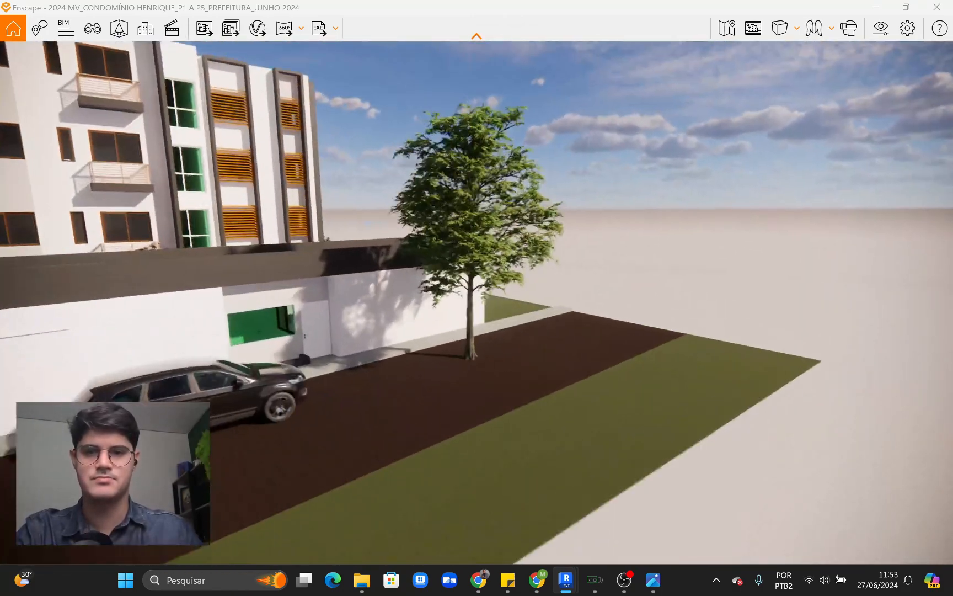
key("q")
key("w")
key("d")
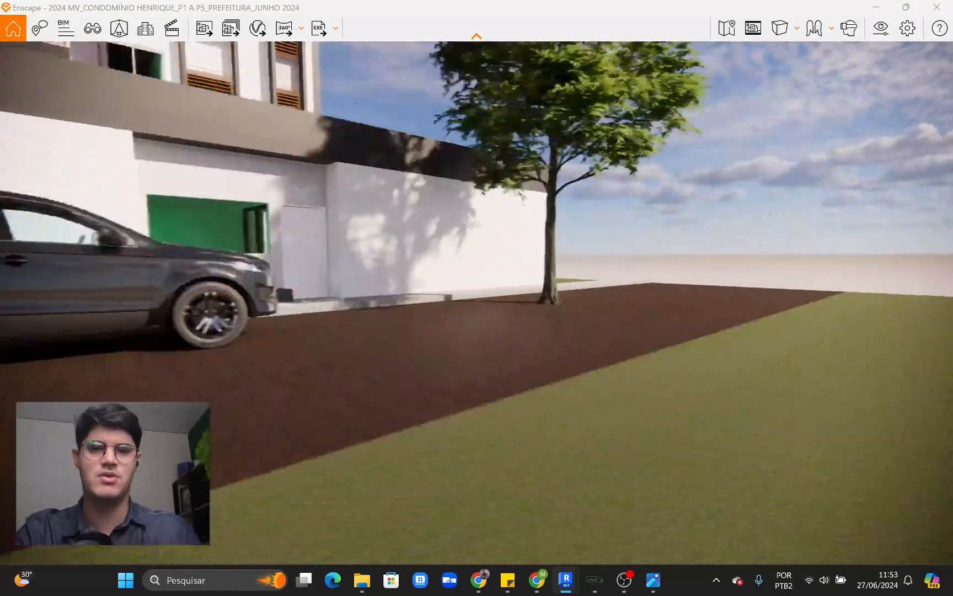
key("e")
key("w")
key("q")
key("a")
key("e")
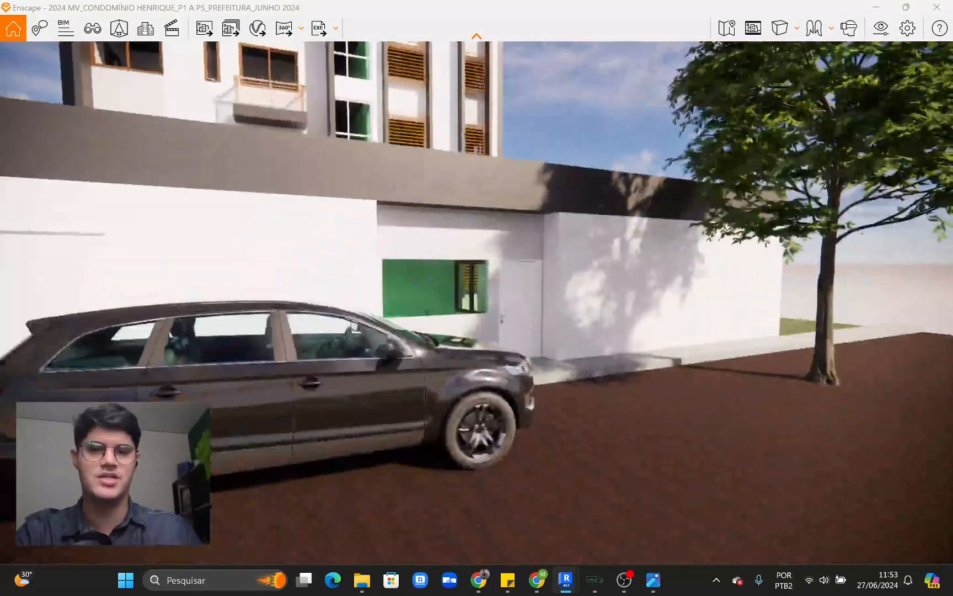
key("w")
key("space")
key("a")
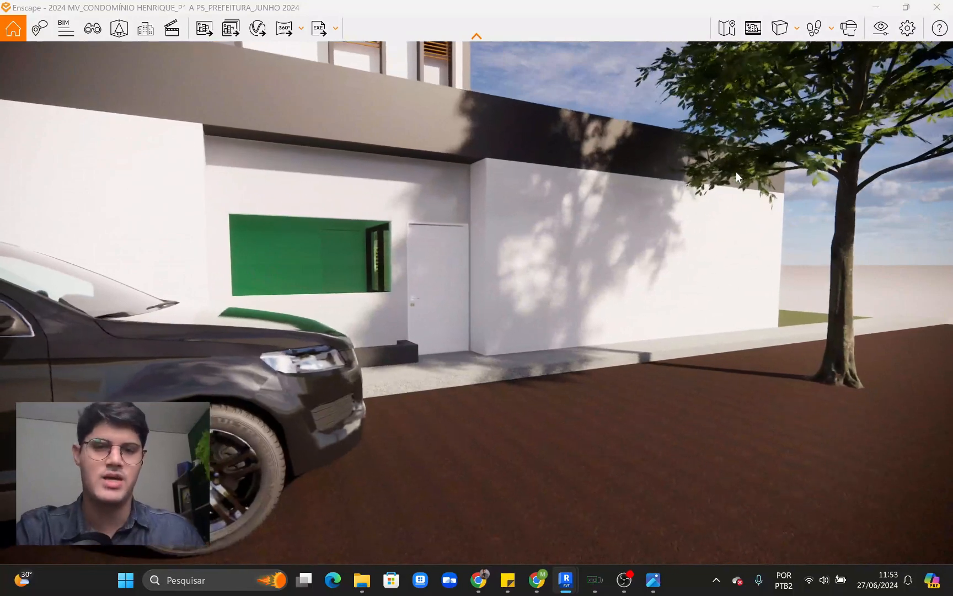
- Adjust the time of day to shift the tree's shadow on the white street wall
key("i")
key("u")
key("i")
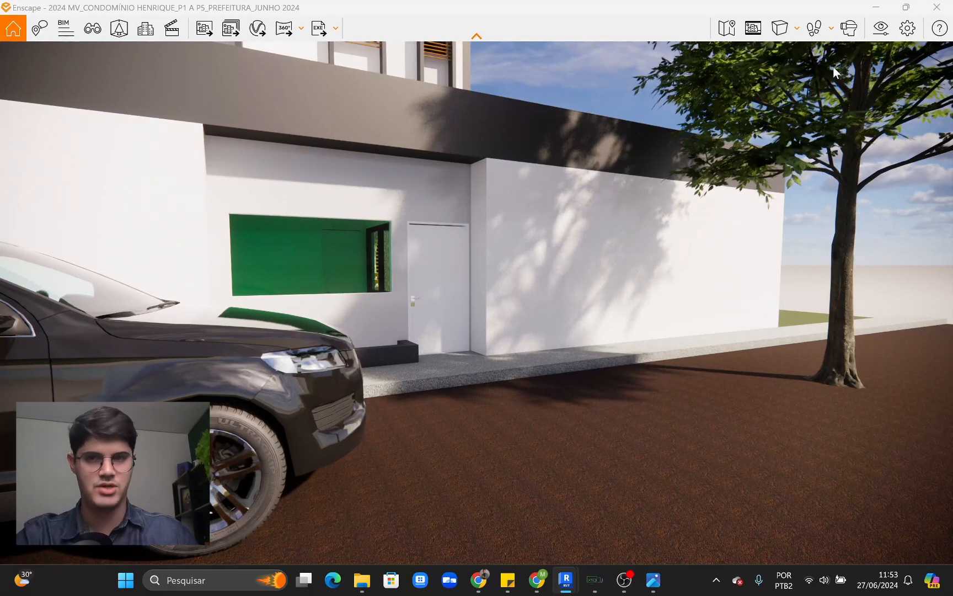
- Raise the sun brightness to 500 % and inspect its effect on the whole front facade
left_click(882, 28)
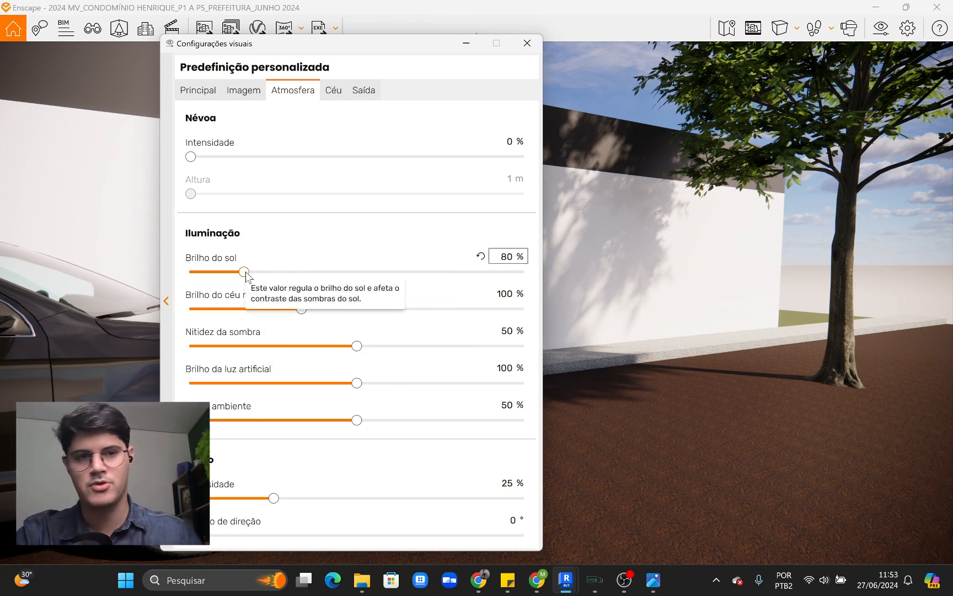
left_click_drag(244, 272, 598, 296)
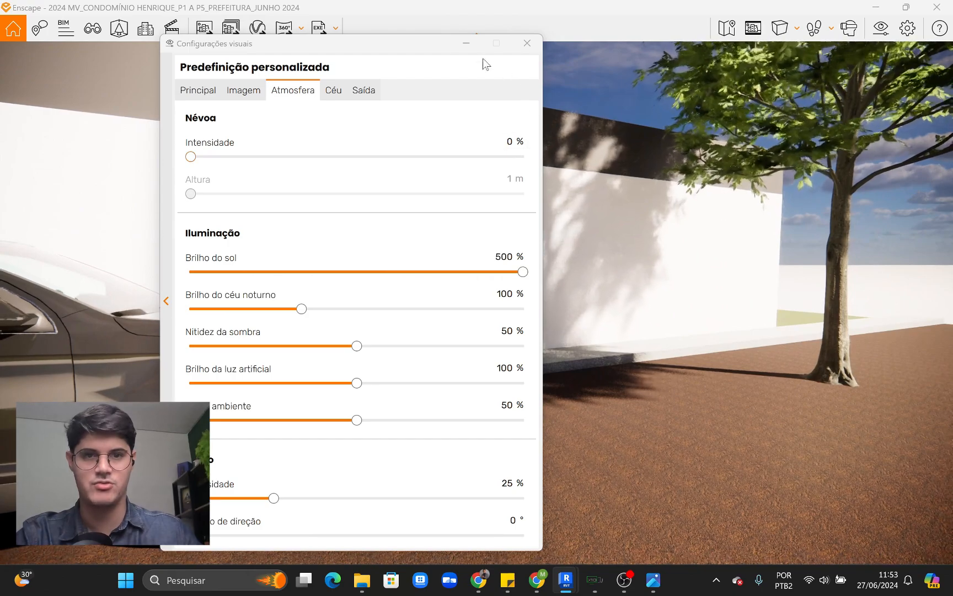
left_click(466, 44)
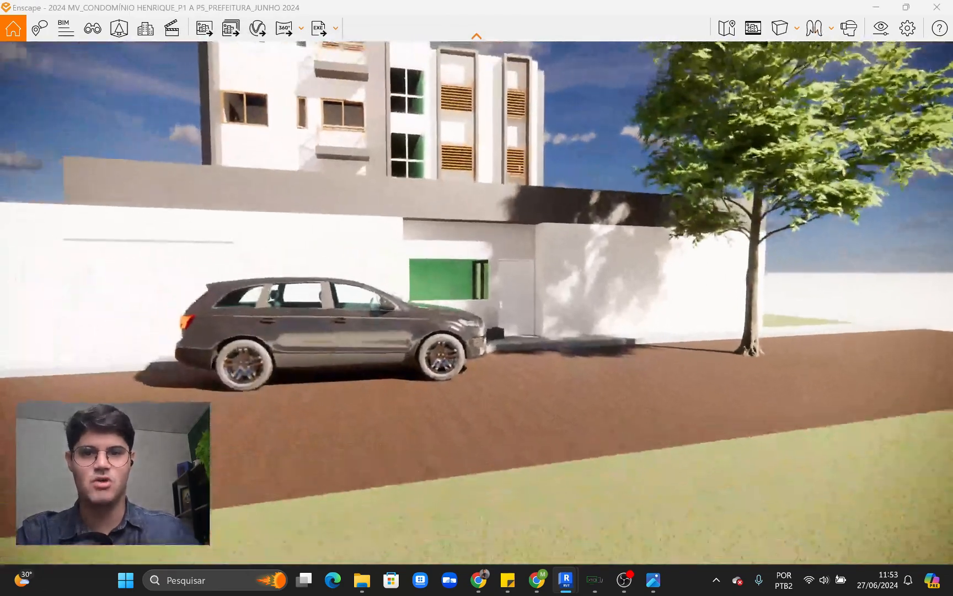
key("e")
left_click_drag(607, 249, 632, 269)
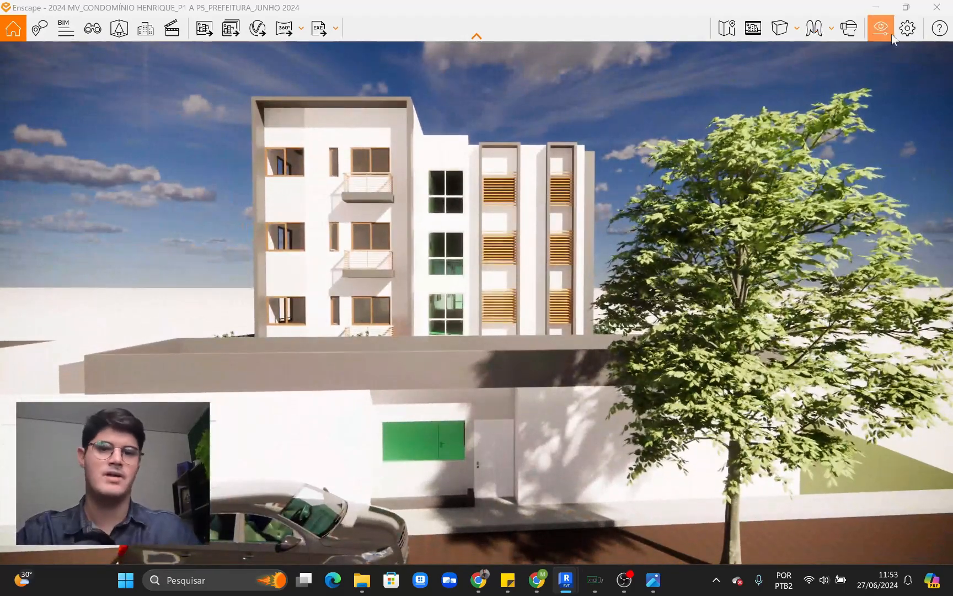
- With the facade in view, lower the sun brightness to 0 %, try 33 %, and reset it to 80 %
left_click(892, 33)
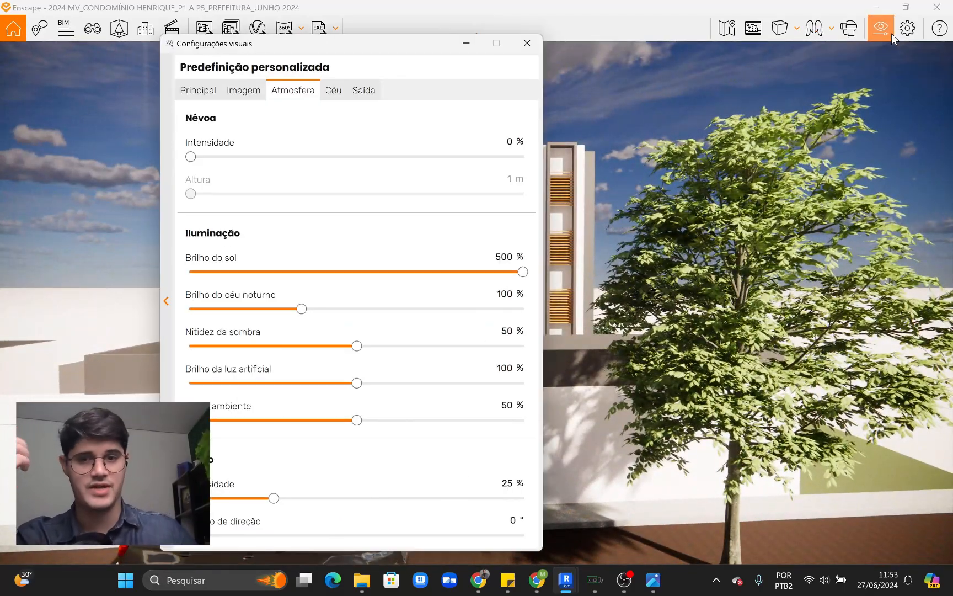
left_click_drag(417, 55, 831, 34)
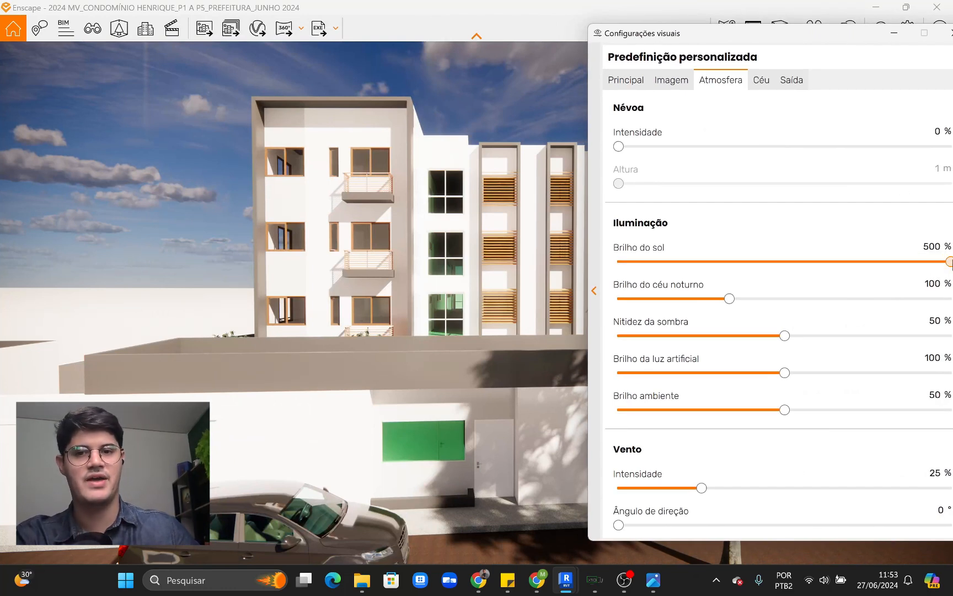
left_click_drag(950, 263, 714, 263)
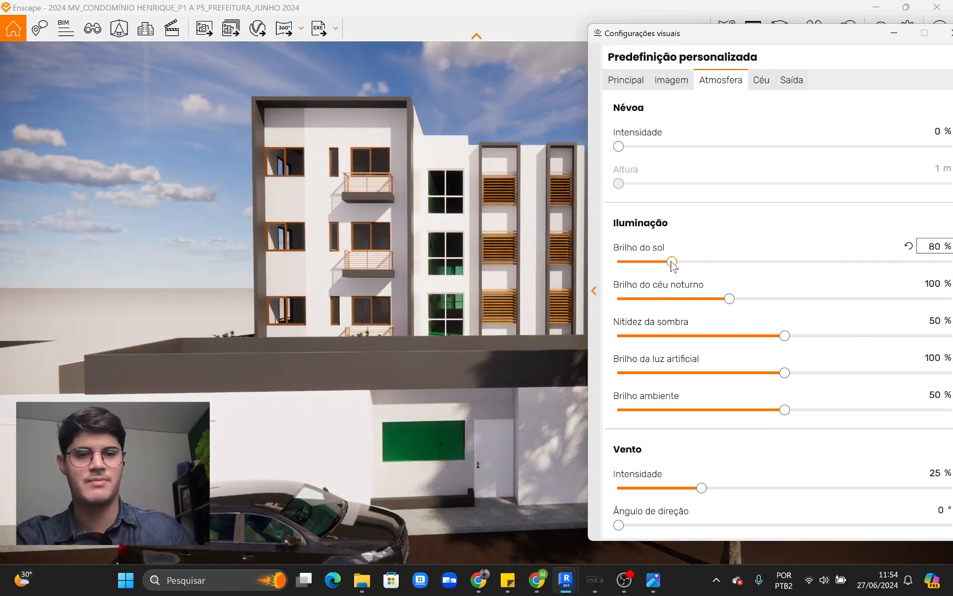
left_click_drag(661, 263, 578, 265)
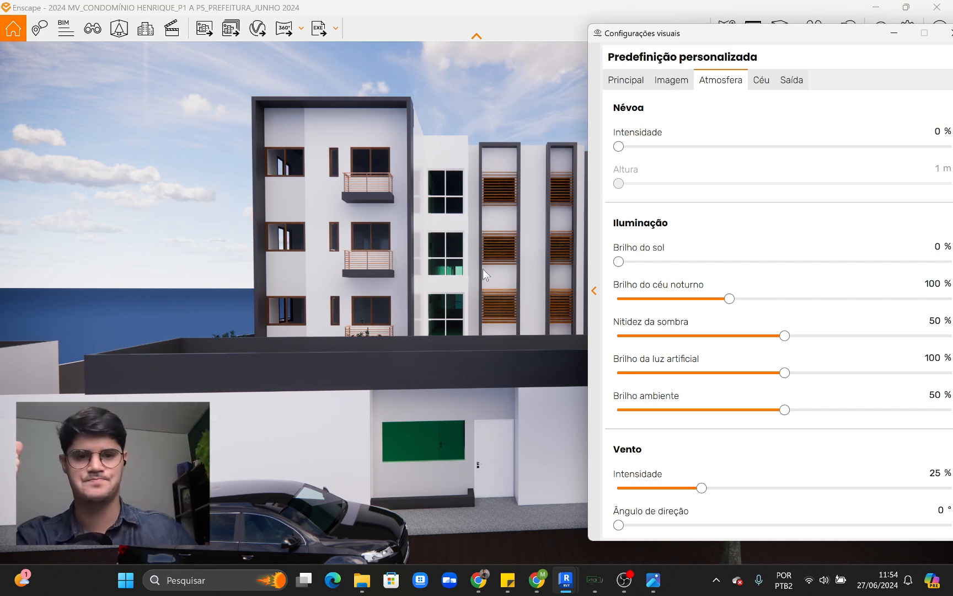
left_click_drag(619, 261, 641, 261)
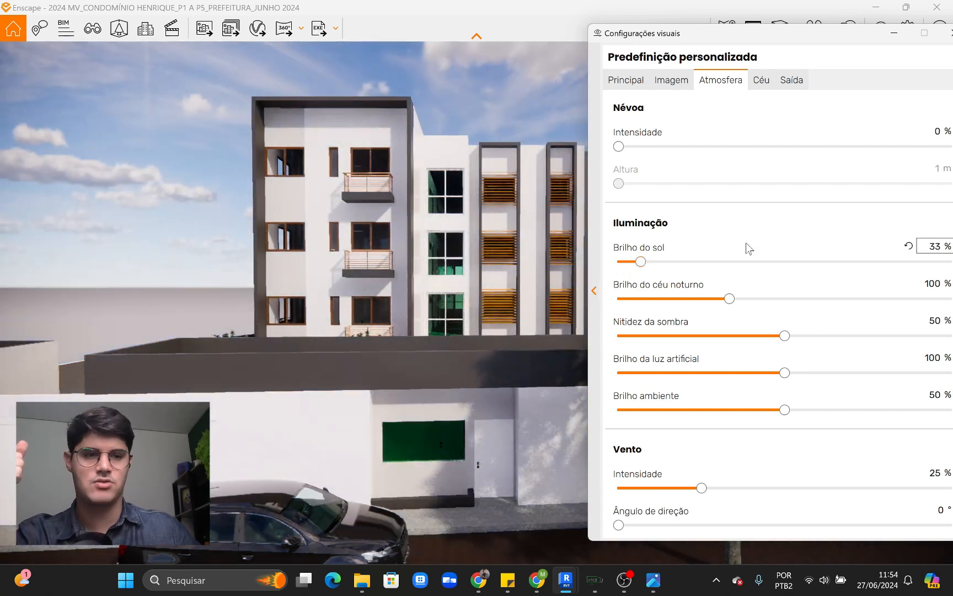
left_click(909, 246)
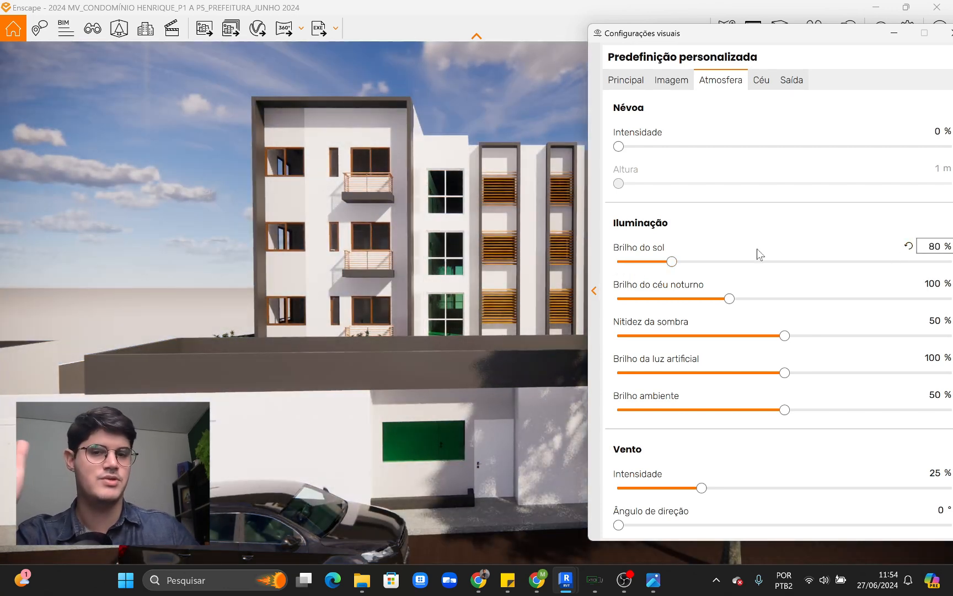
- In the interior view by the balcony door, set the sun brightness to 26 % and show the image correction settings
scroll(452, 228, "up", 5)
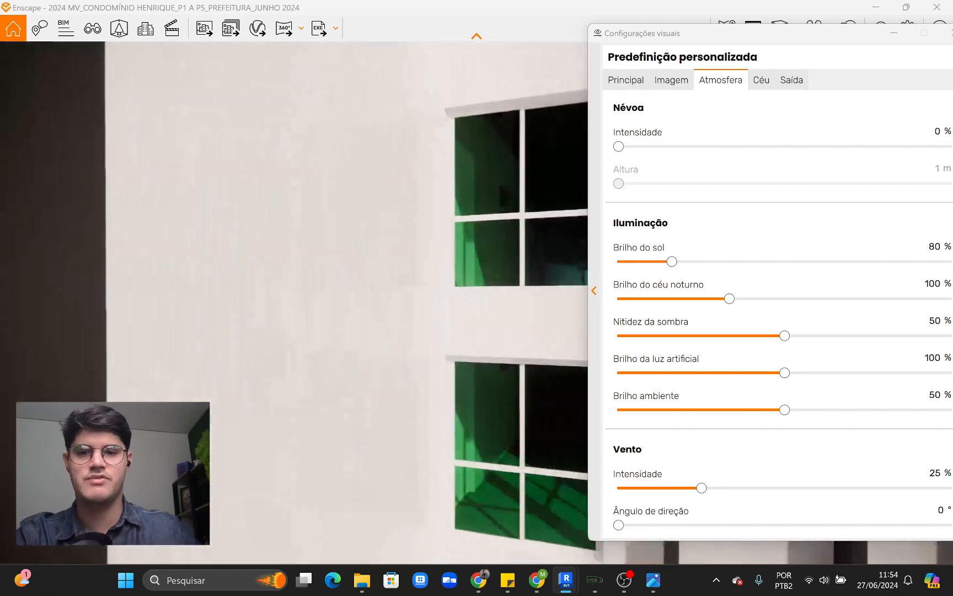
left_click_drag(451, 228, 496, 237)
scroll(451, 229, "up", 5)
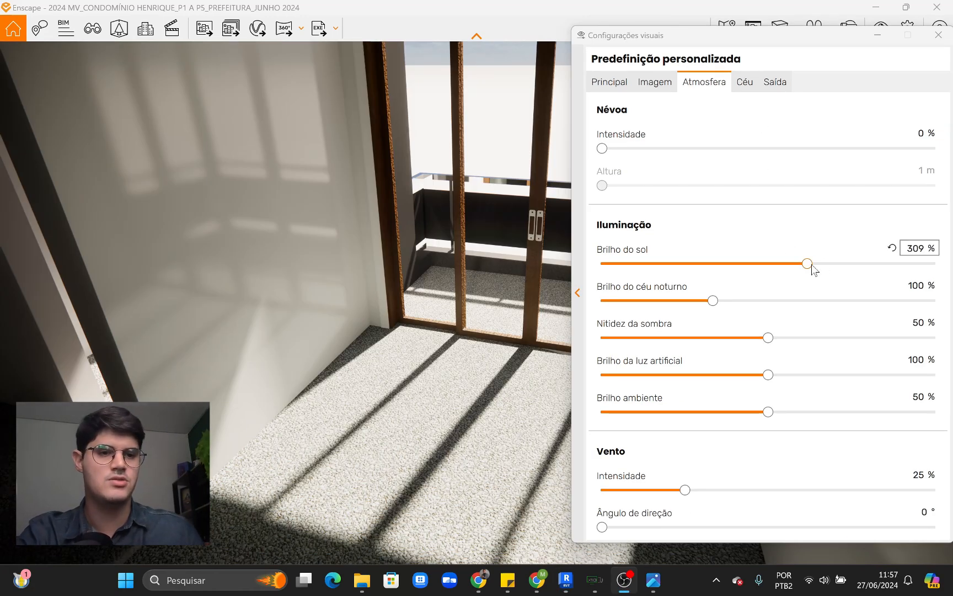
left_click_drag(809, 266, 619, 265)
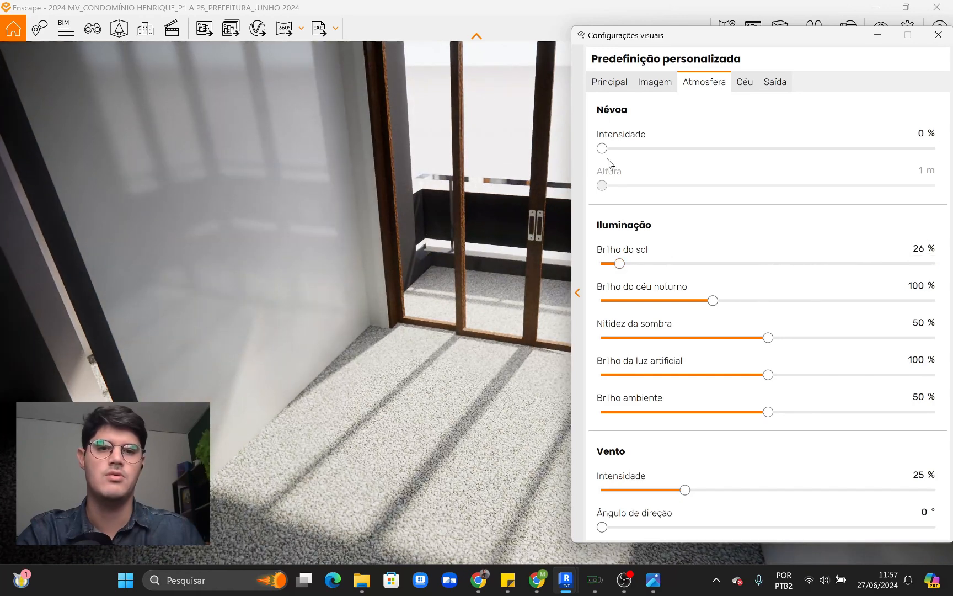
left_click(655, 82)
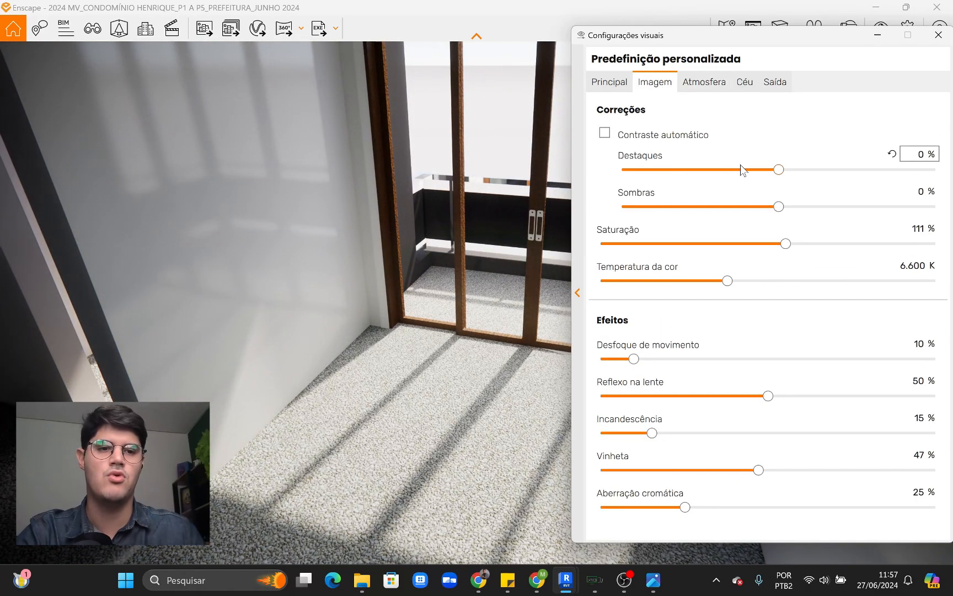
- Set the image highlights to -9 % and the shadows to 20 %, and return to the atmosphere settings
mouse_move(779, 176)
left_mouse_down()
mouse_move(684, 175)
mouse_move(880, 174)
mouse_move(765, 176)
left_mouse_up()
left_click_drag(718, 208, 814, 197)
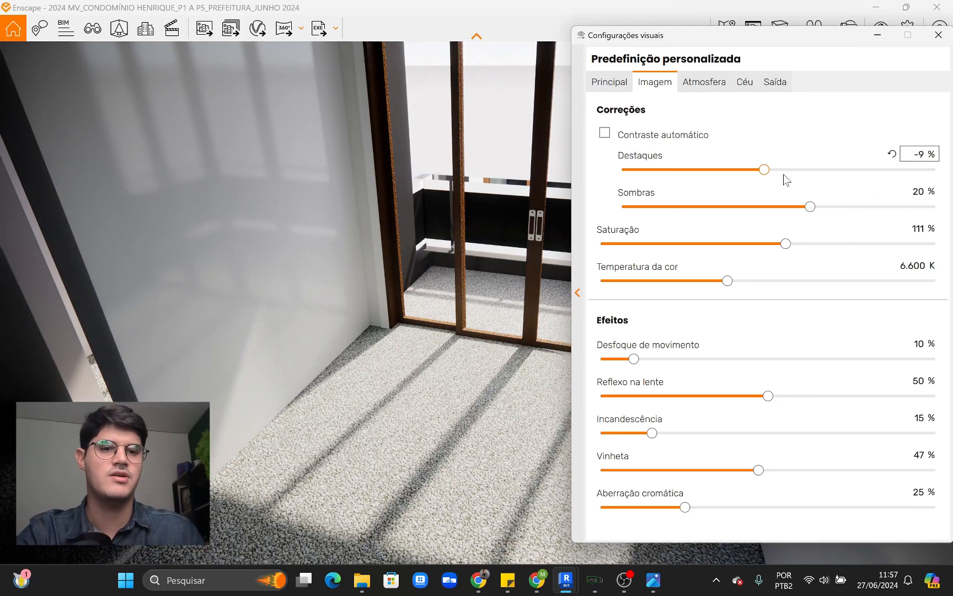
left_click(706, 83)
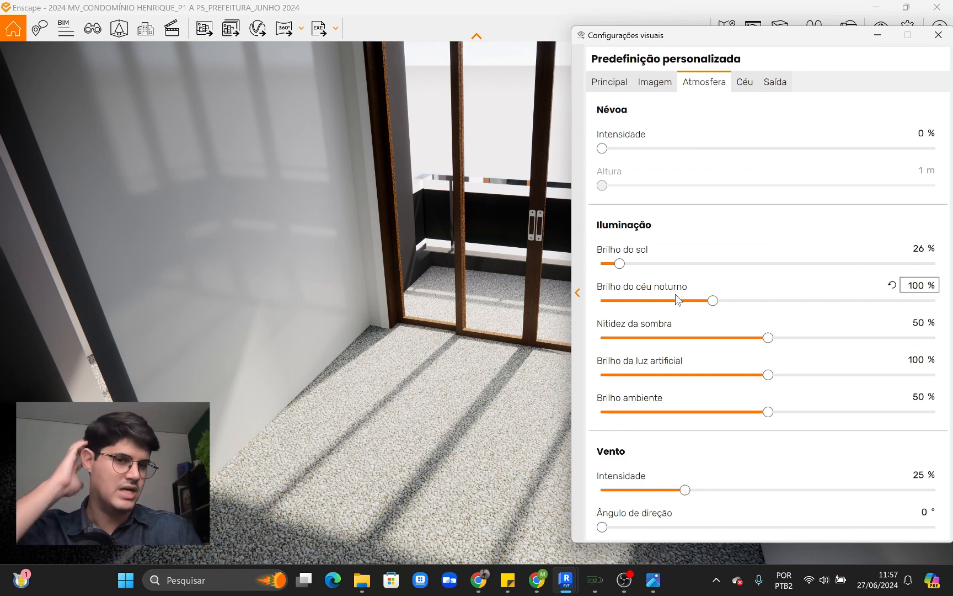
- Move from the balcony room to an exterior view beside the building and change the time of day to night
left_click_drag(442, 367, 468, 301)
left_click_drag(384, 339, 426, 301)
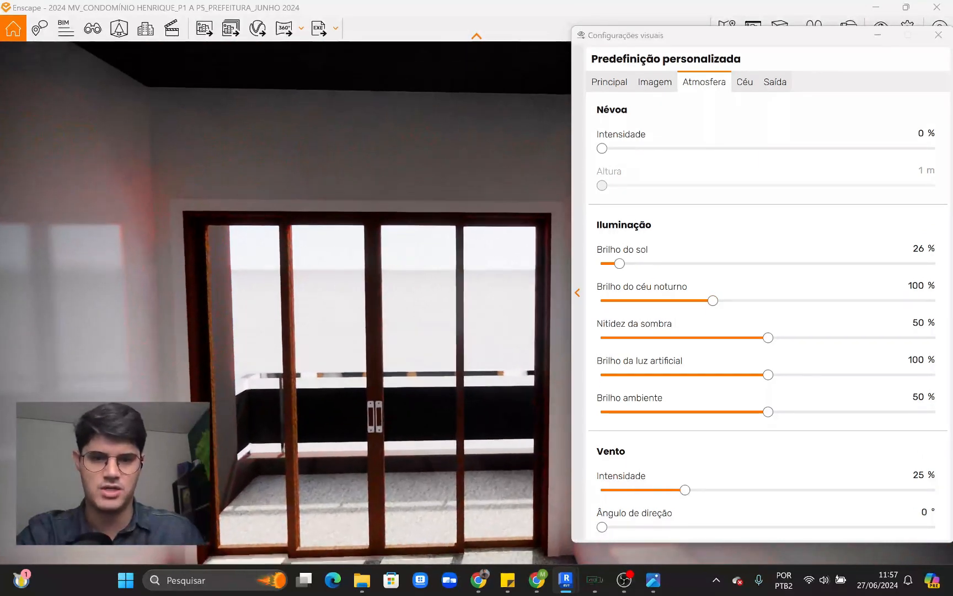
key("w")
left_click_drag(497, 331, 422, 298)
key("s")
key("d")
key("s")
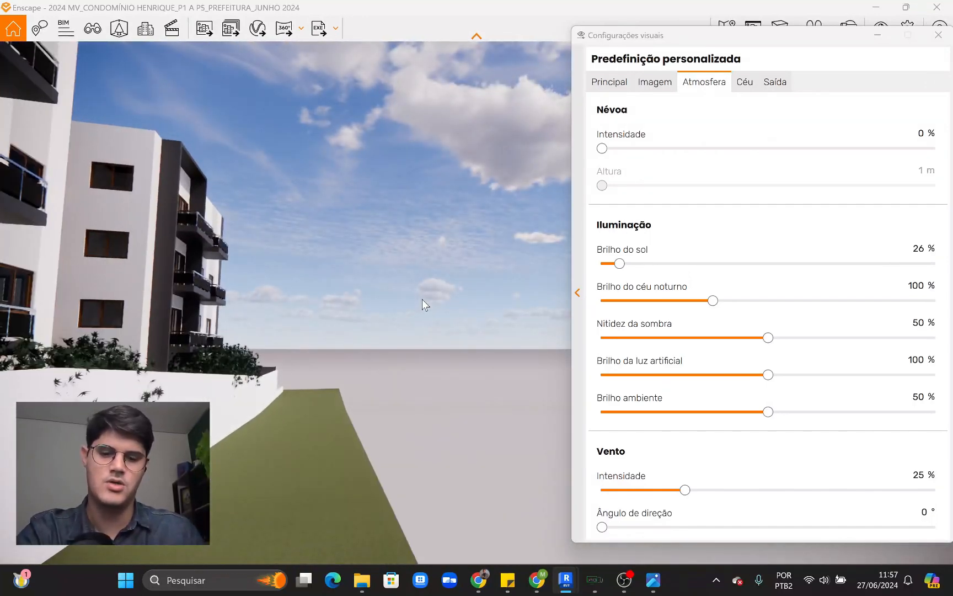
key("u")
key("u")
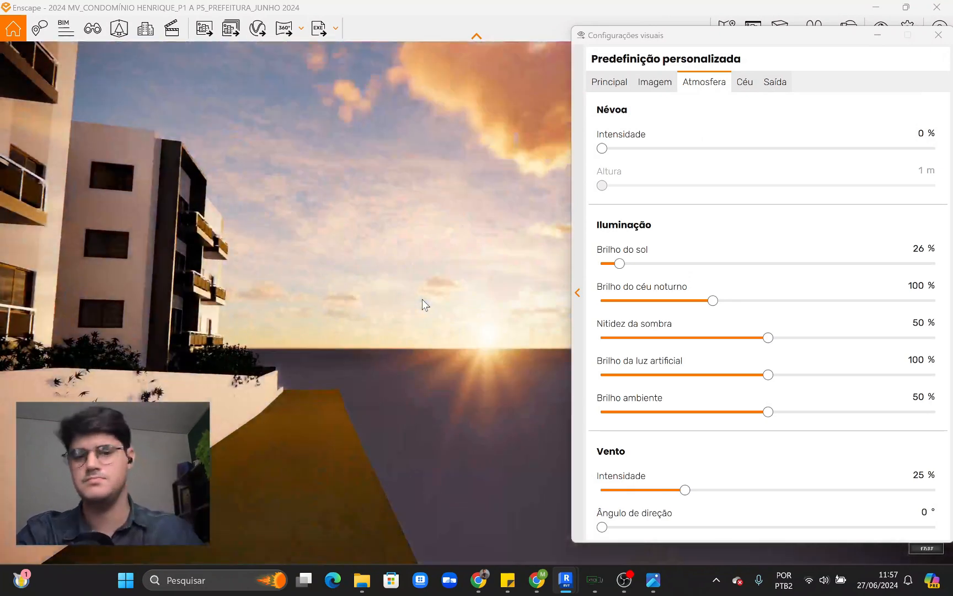
key("u")
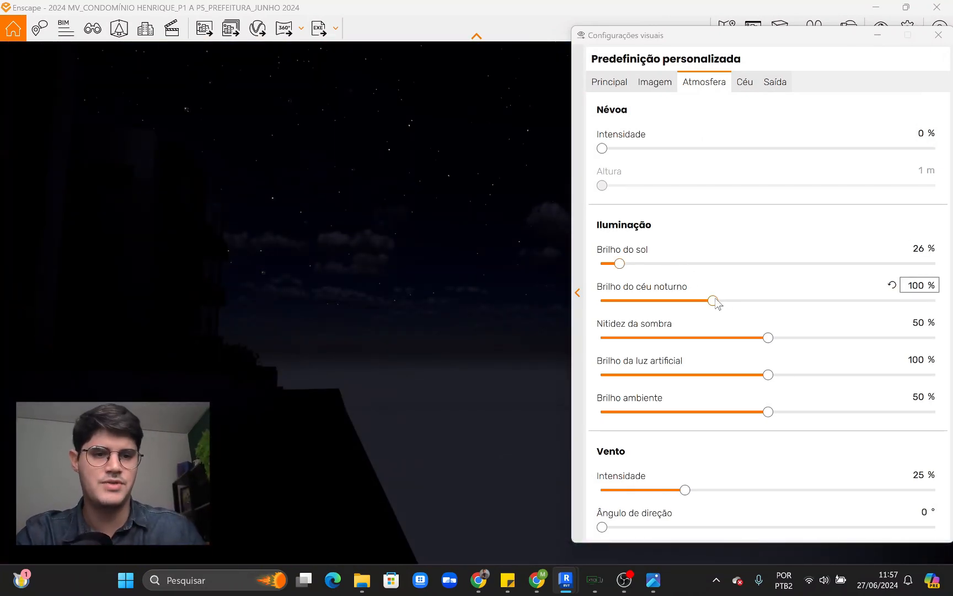
- Raise the night sky brightness to 287 %, view the whole building, lower the brightness and settle on 203 %
left_click_drag(716, 302, 920, 303)
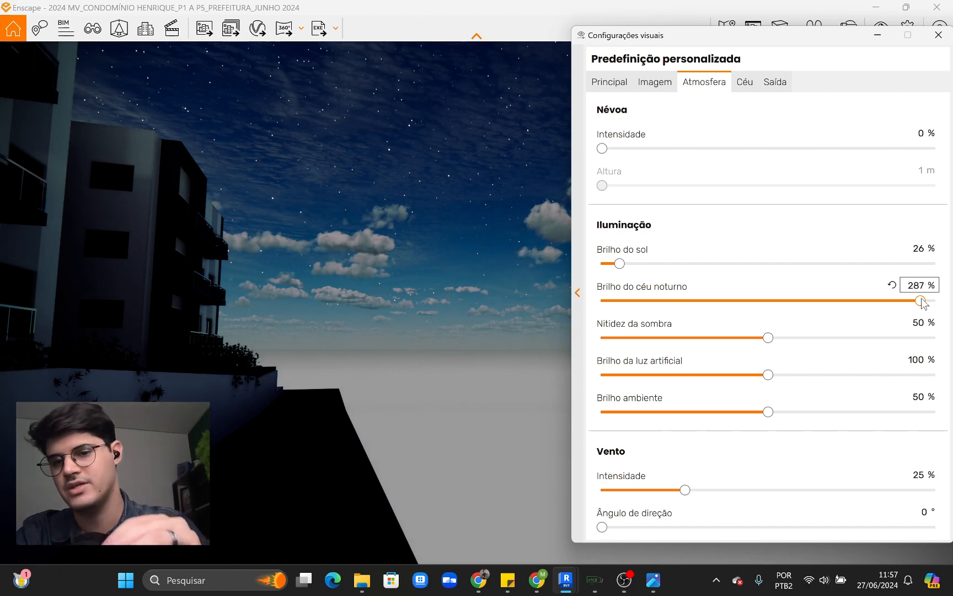
left_click_drag(423, 207, 285, 196)
key("s")
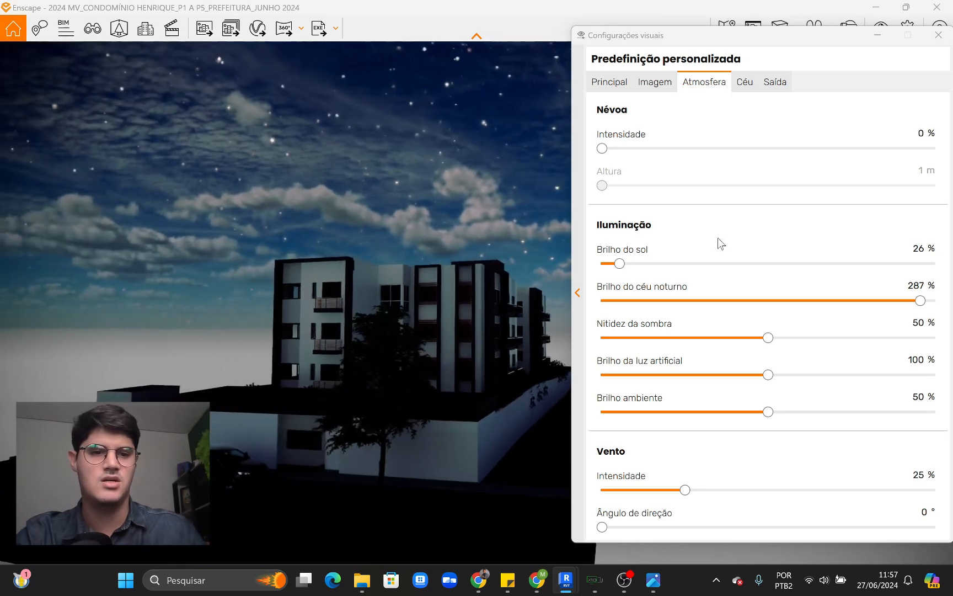
key("w")
left_click_drag(925, 307, 589, 303)
left_click_drag(718, 297, 828, 300)
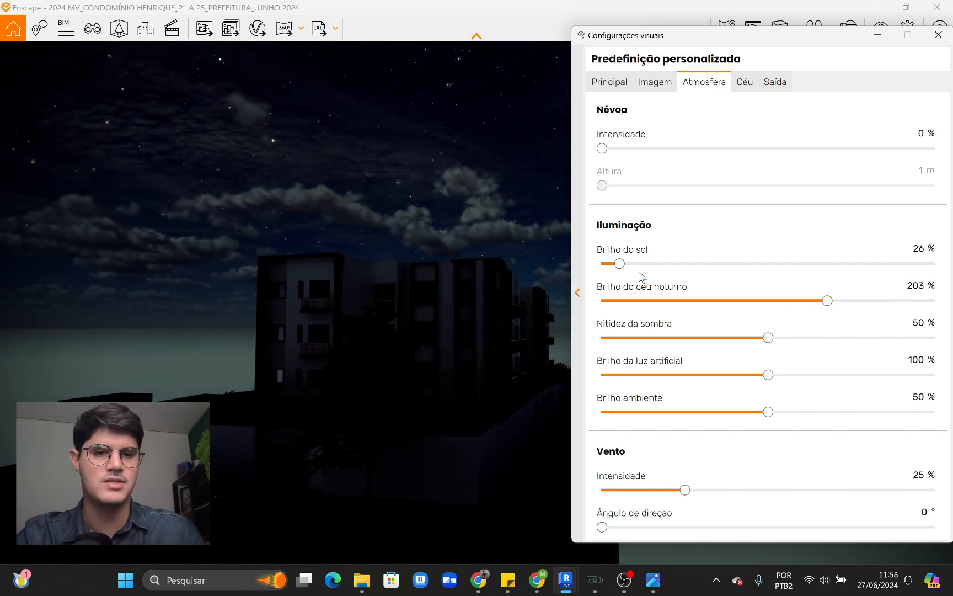
- Set the sun brightness to 174 % and bring the time of day back to daylight
left_click_drag(627, 268, 717, 273)
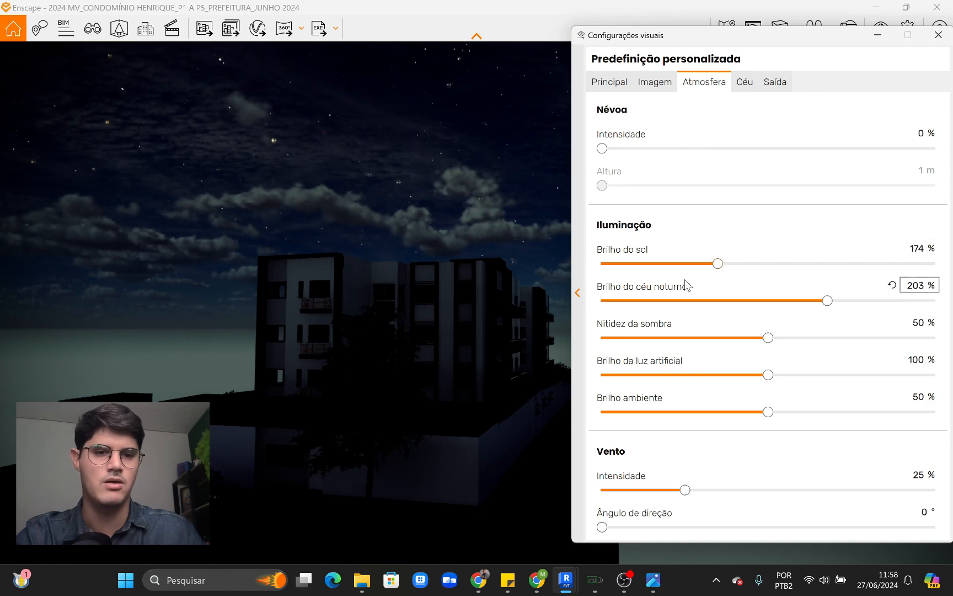
left_click(472, 303)
key("u")
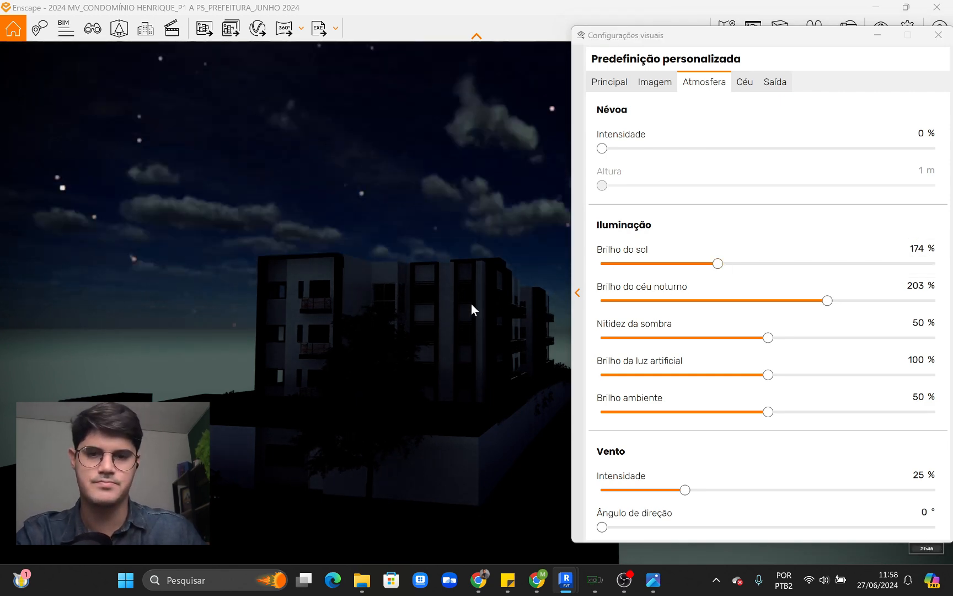
key("i")
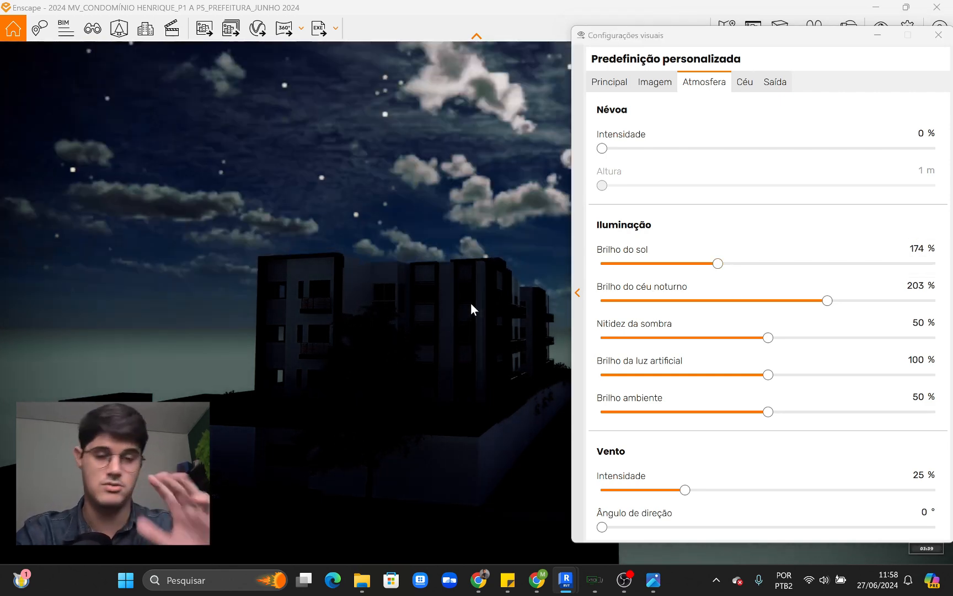
key("i")
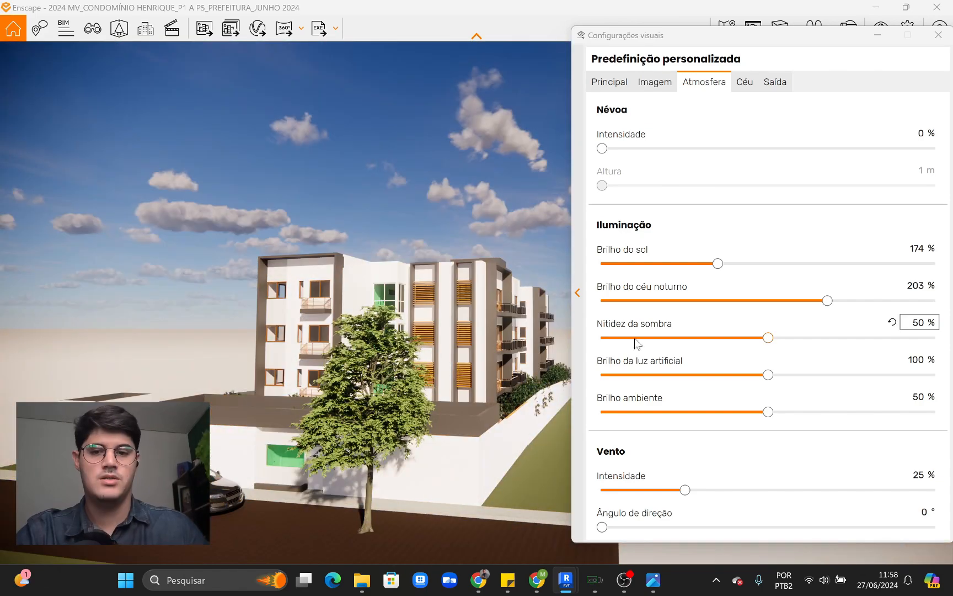
- Try shadow sharpness at 0 % and 100 % on the shadow cast across the facade below the balcony
key("w")
left_click_drag(460, 327, 364, 329)
key("w")
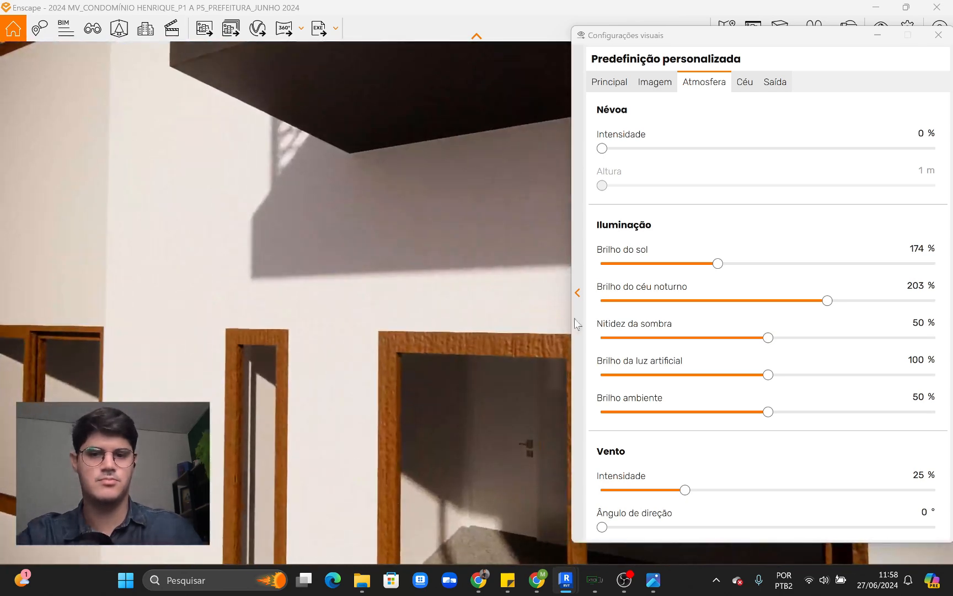
left_click_drag(768, 337, 605, 337)
left_click_drag(396, 283, 387, 232)
key("w")
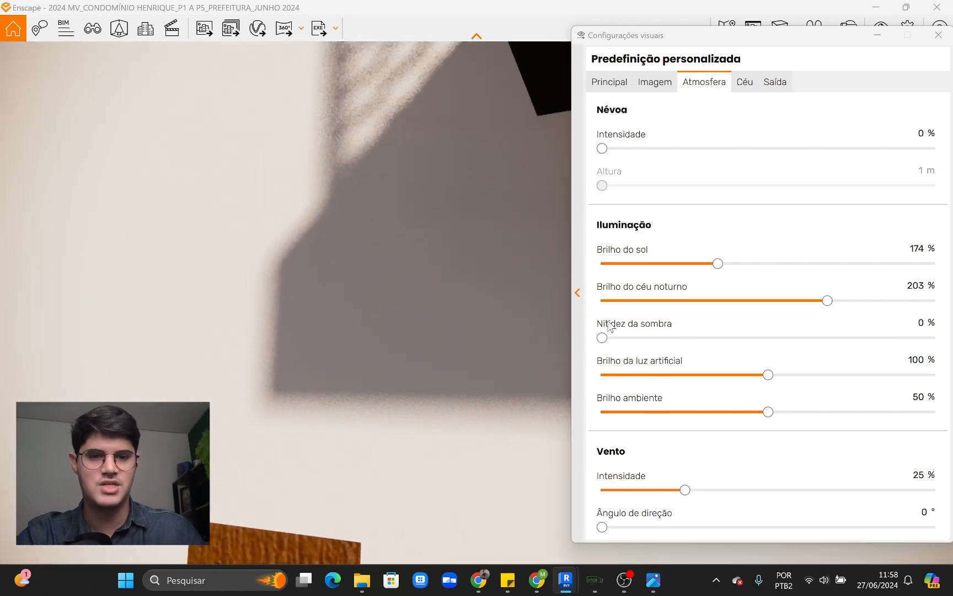
left_click_drag(603, 338, 934, 338)
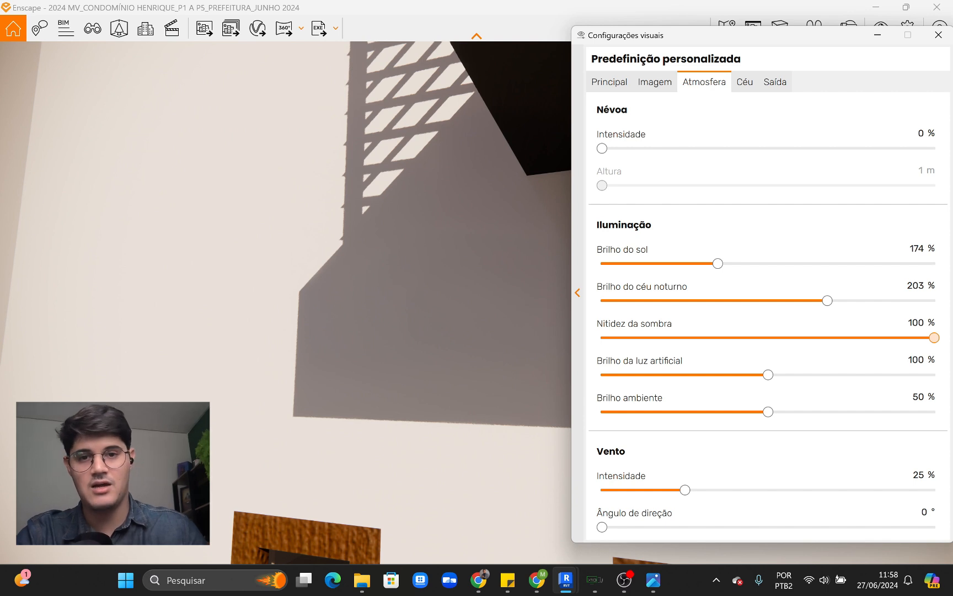
- Compare shadow sharpness at 9 % and 100 % on the tree's shadow by the street door, and settle on 65 %
left_click_drag(909, 312, 690, 324)
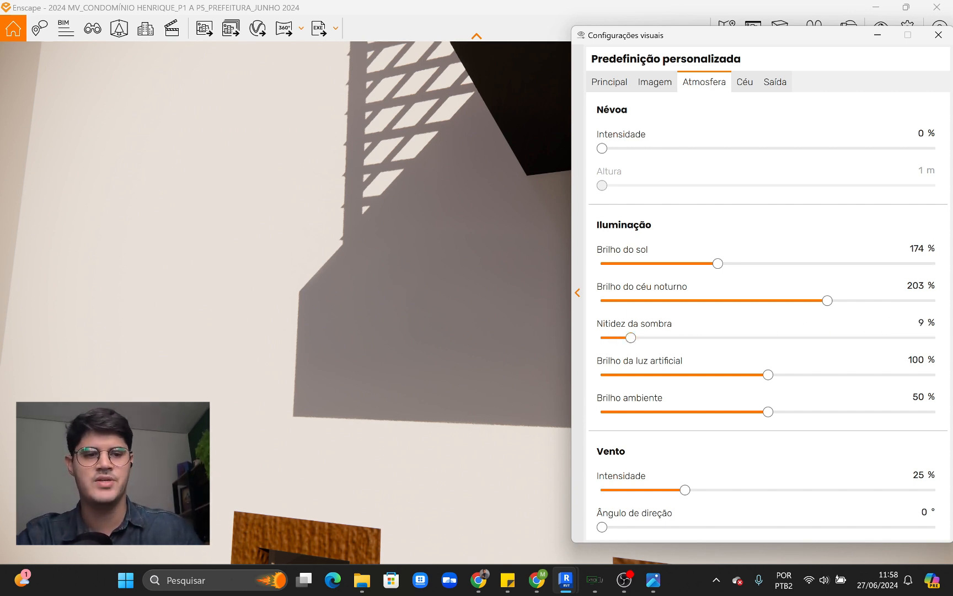
key("s")
mouse_move(405, 222)
left_mouse_down()
mouse_move(530, 240)
mouse_move(525, 292)
mouse_move(391, 219)
left_mouse_up()
key("w")
key("w")
key("s")
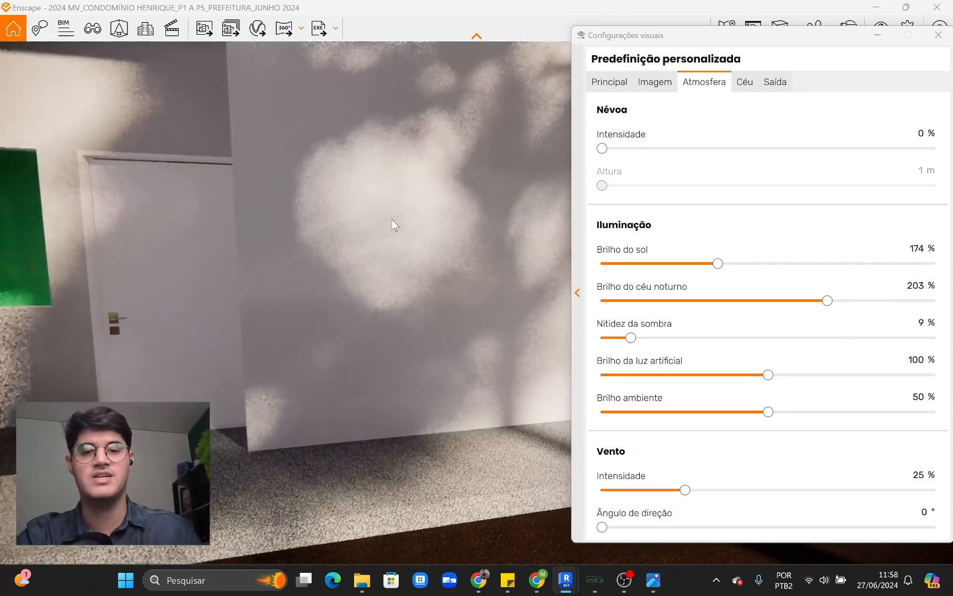
key("d")
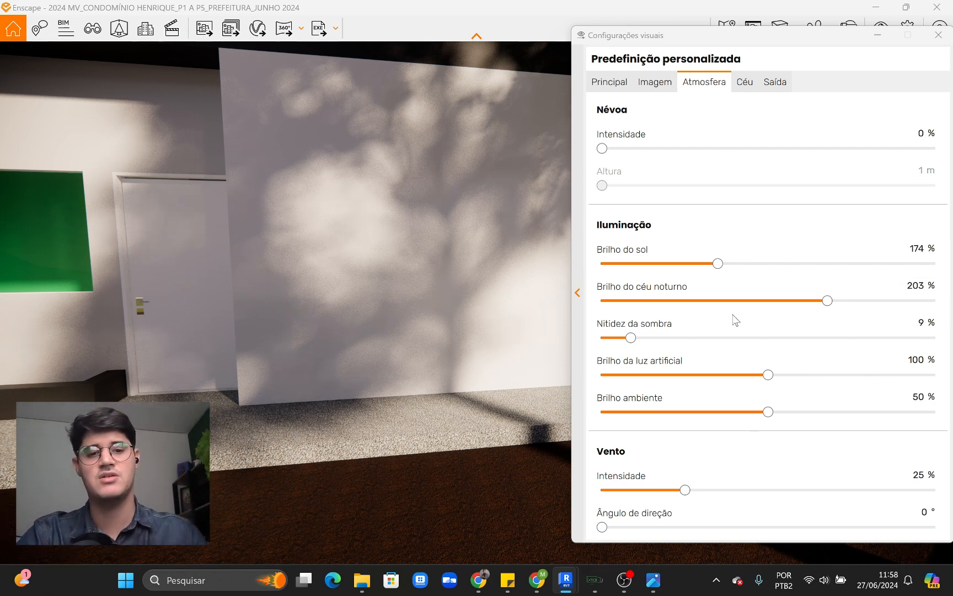
left_click_drag(632, 342, 937, 345)
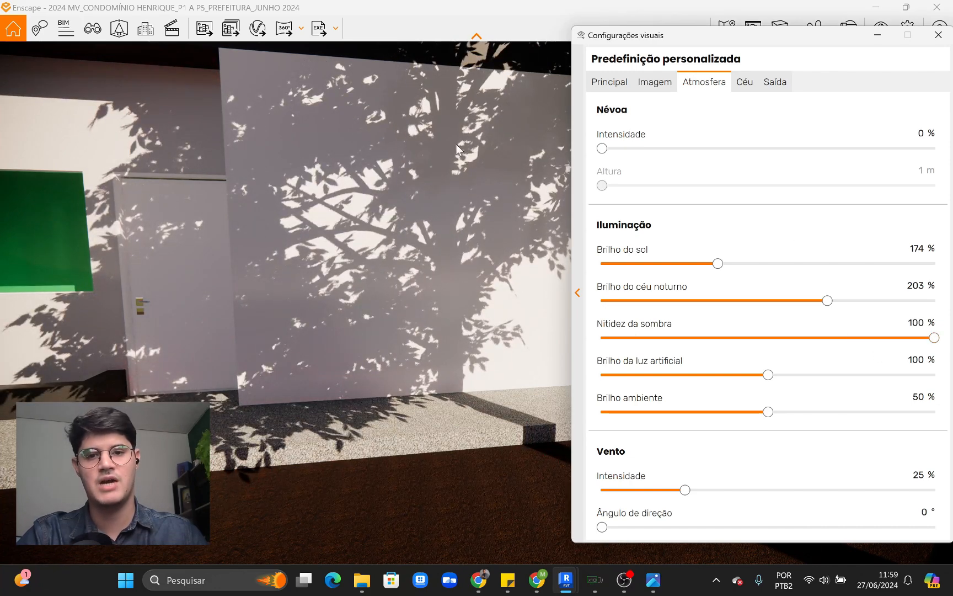
left_click_drag(934, 339, 820, 340)
- With the street door and green window in view, try artificial light brightness at 57 % and 200 %, and settle on 121 %
left_click(256, 204)
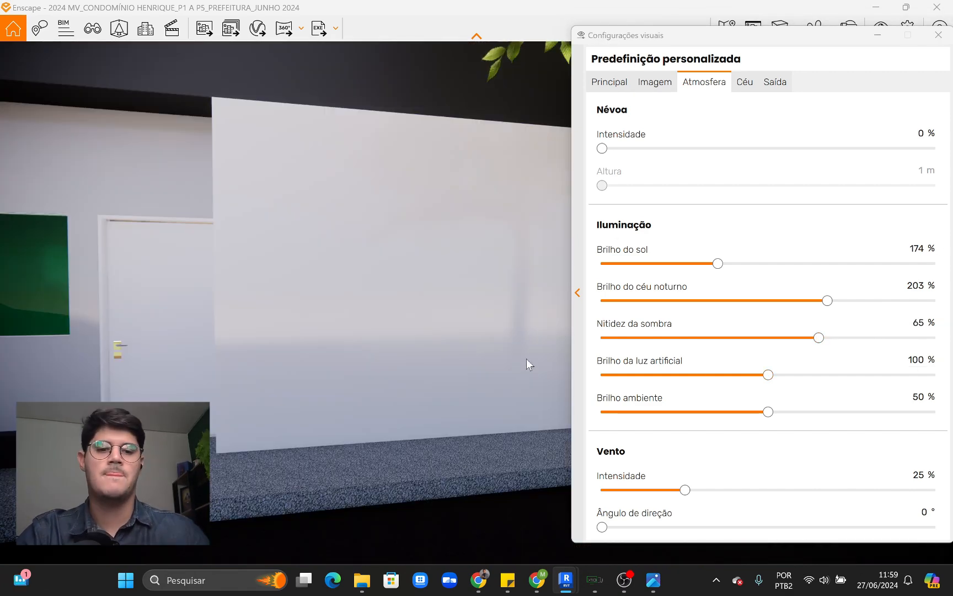
key("s")
key("a")
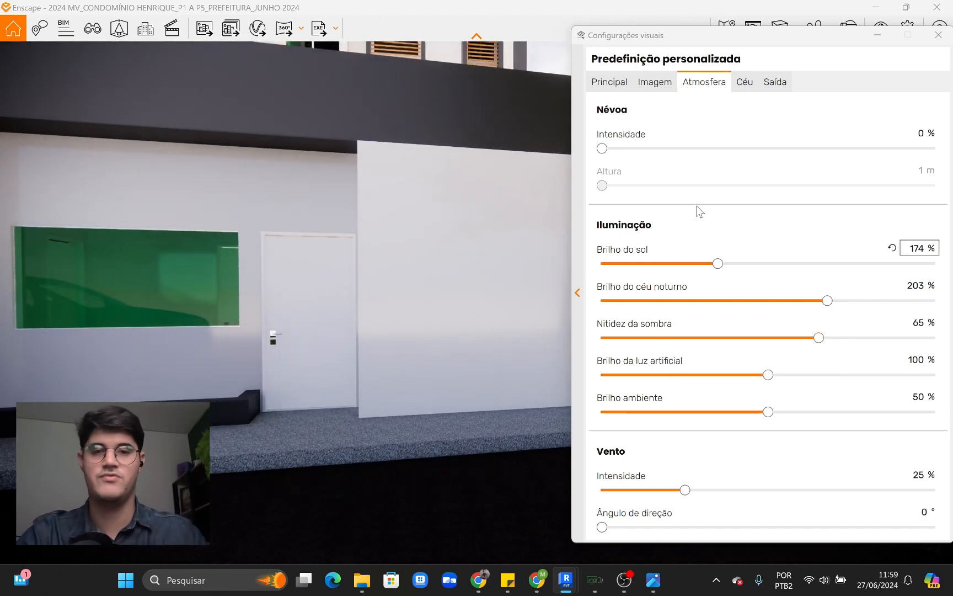
left_click_drag(773, 379, 686, 362)
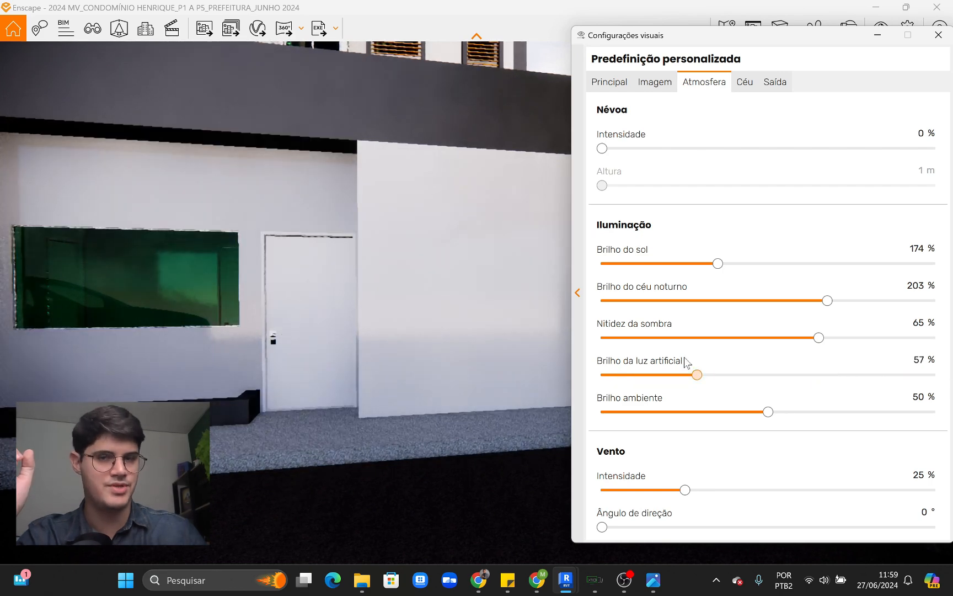
left_click_drag(786, 373, 934, 374)
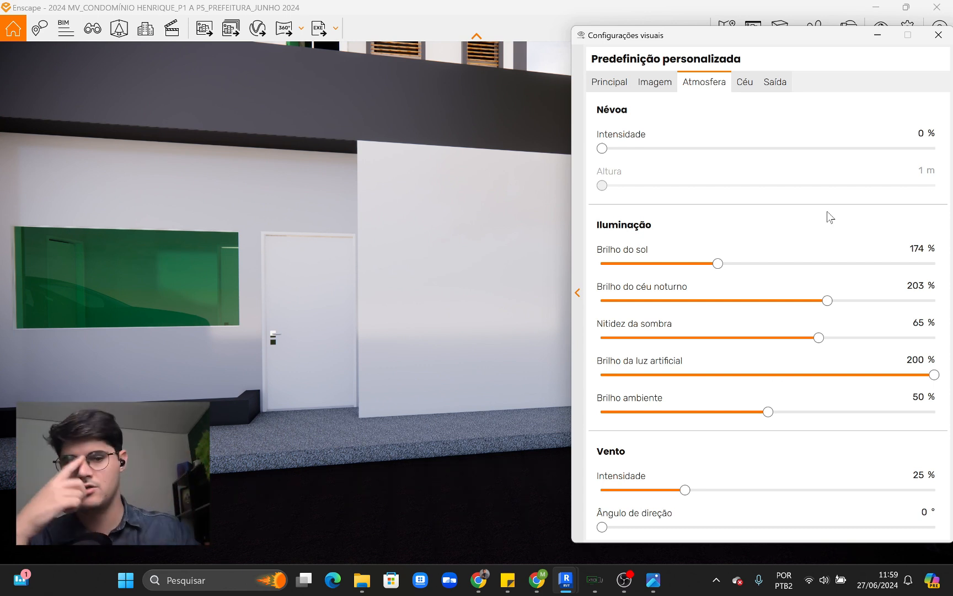
left_click(928, 376)
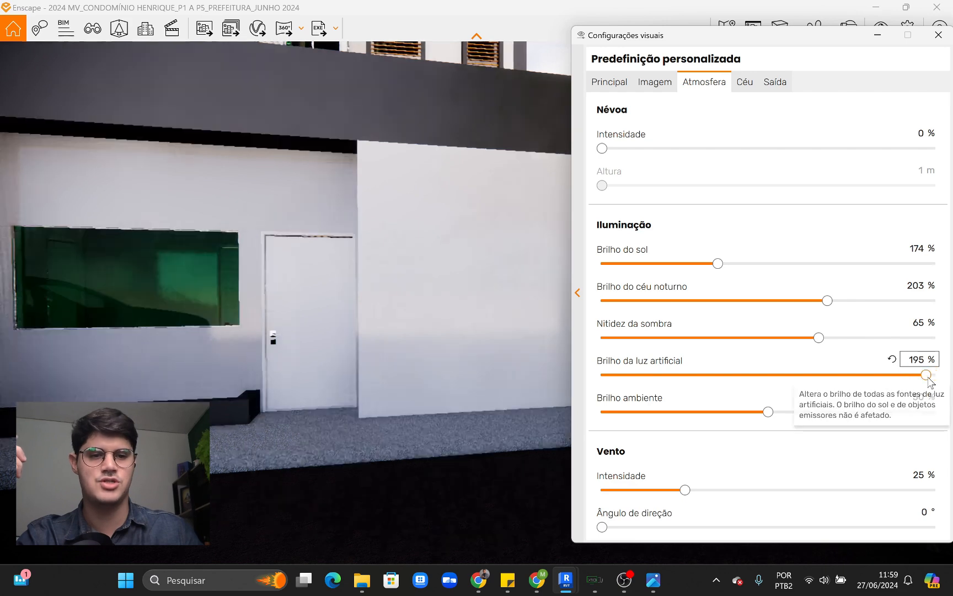
left_click(850, 377)
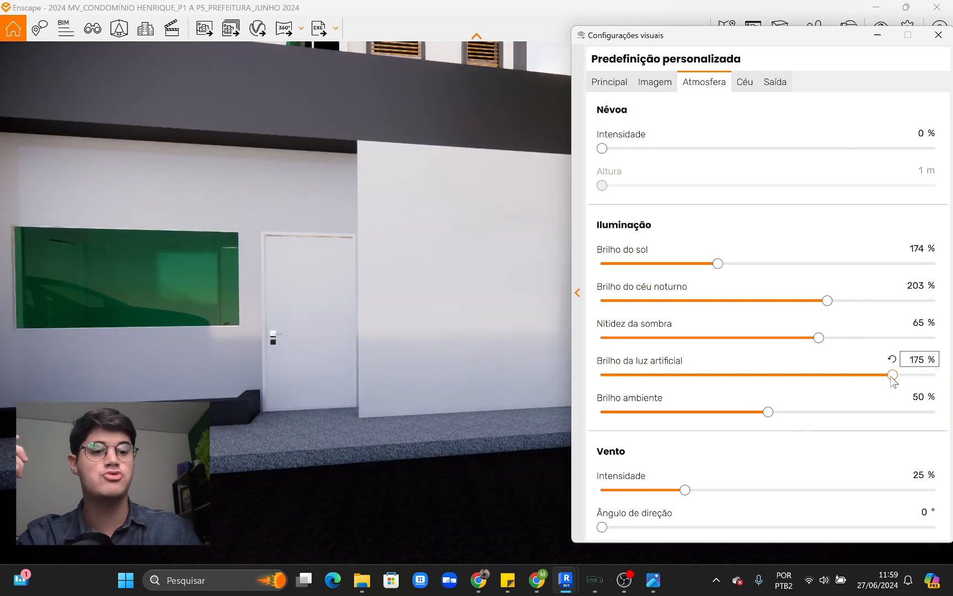
left_click_drag(894, 375, 814, 375)
left_click(666, 87)
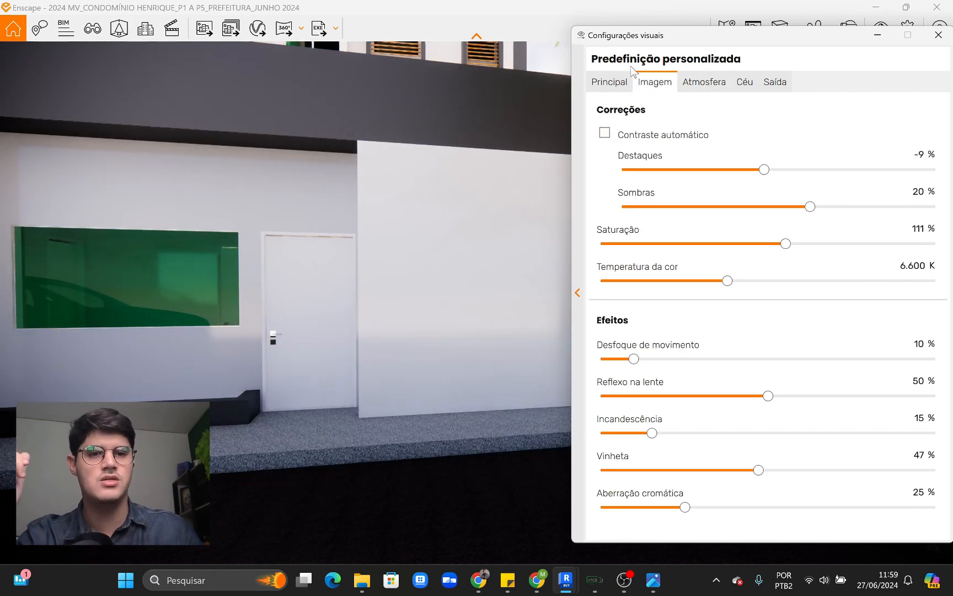
left_click(613, 84)
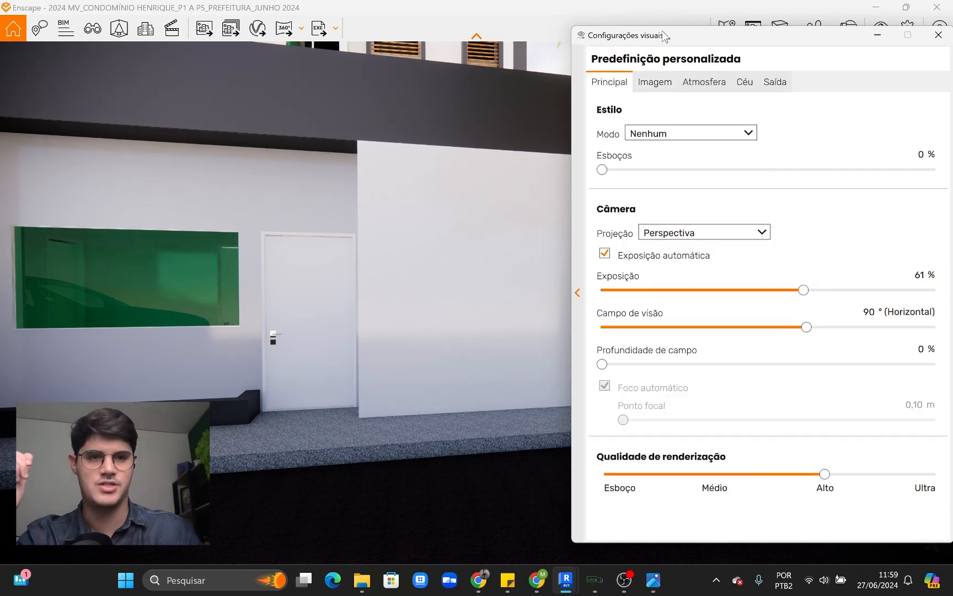
left_click(656, 89)
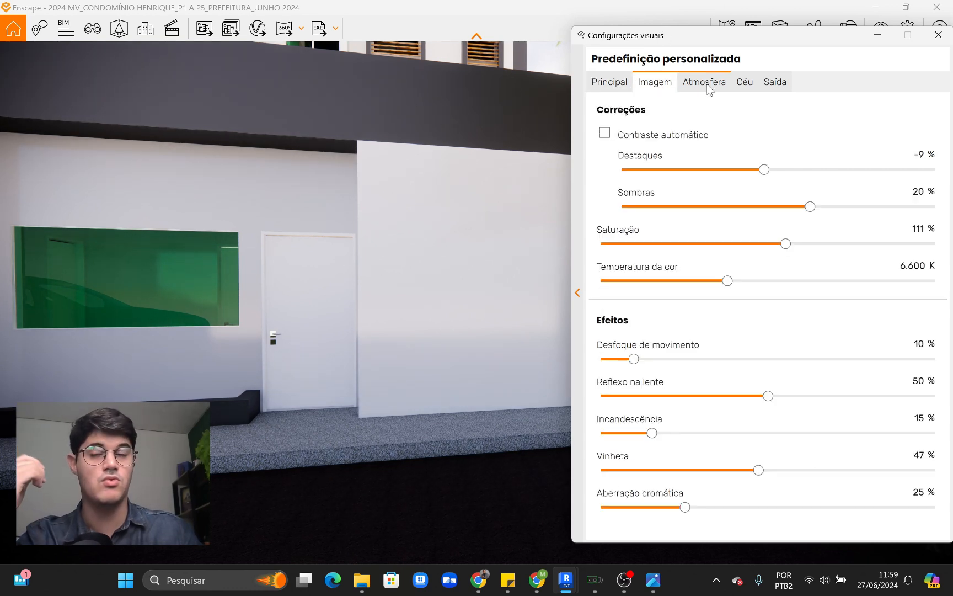
left_click(708, 89)
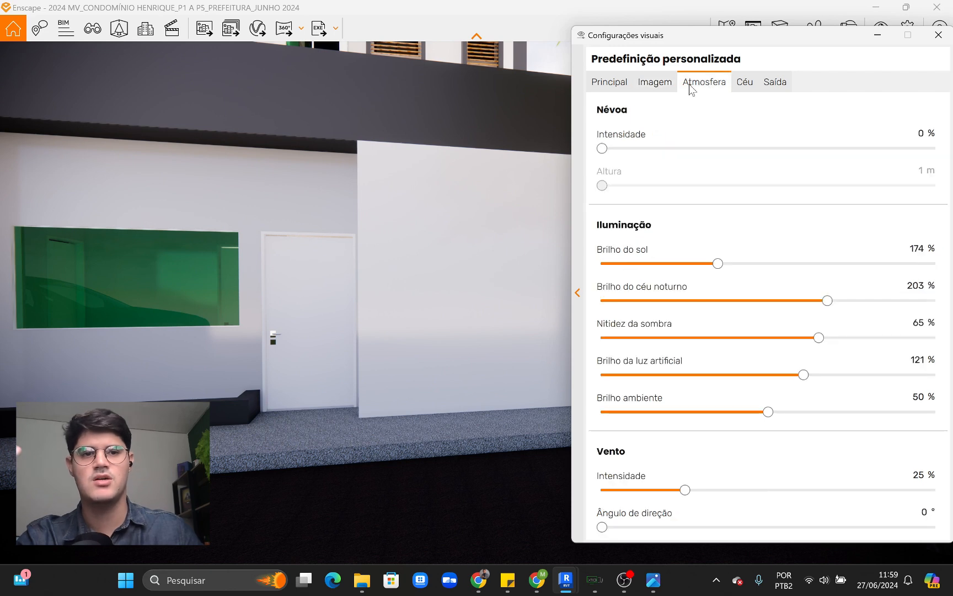
left_click(669, 87)
left_click(704, 83)
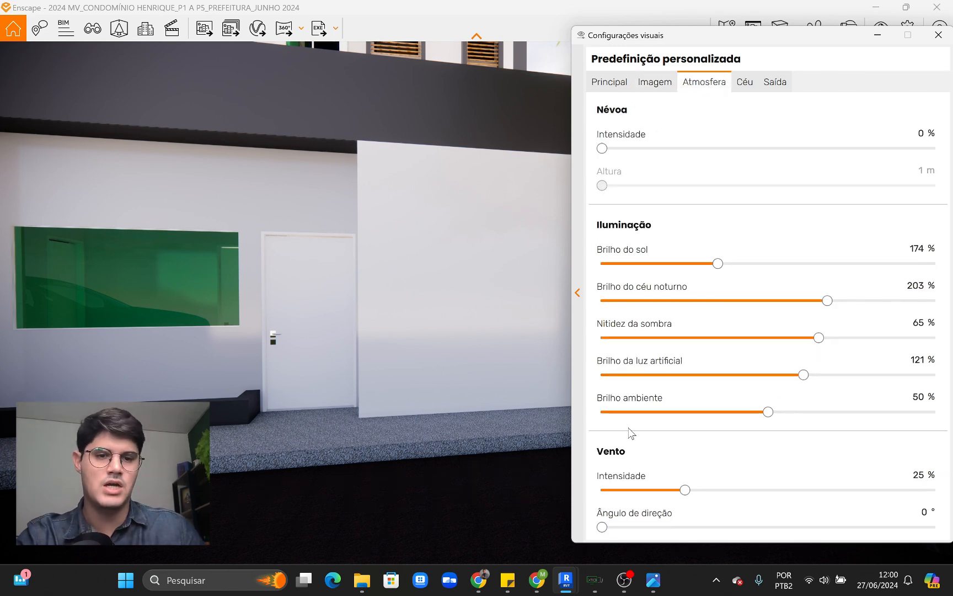
- Lower the ambient brightness to 36 %, view the room behind the green glass, and raise the brightness to 100 %
left_click_drag(763, 413, 721, 411)
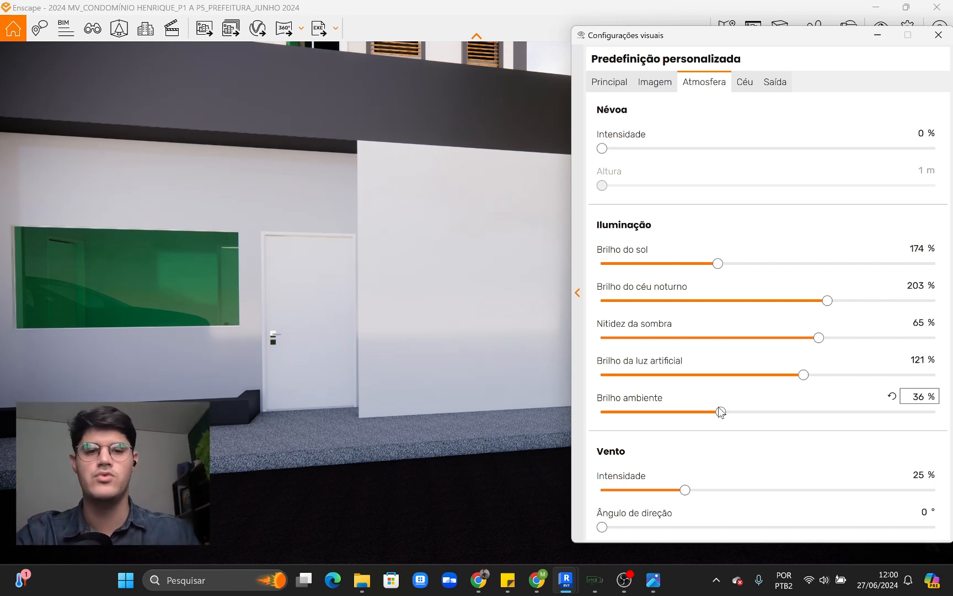
left_click_drag(256, 269, 226, 232)
key("w")
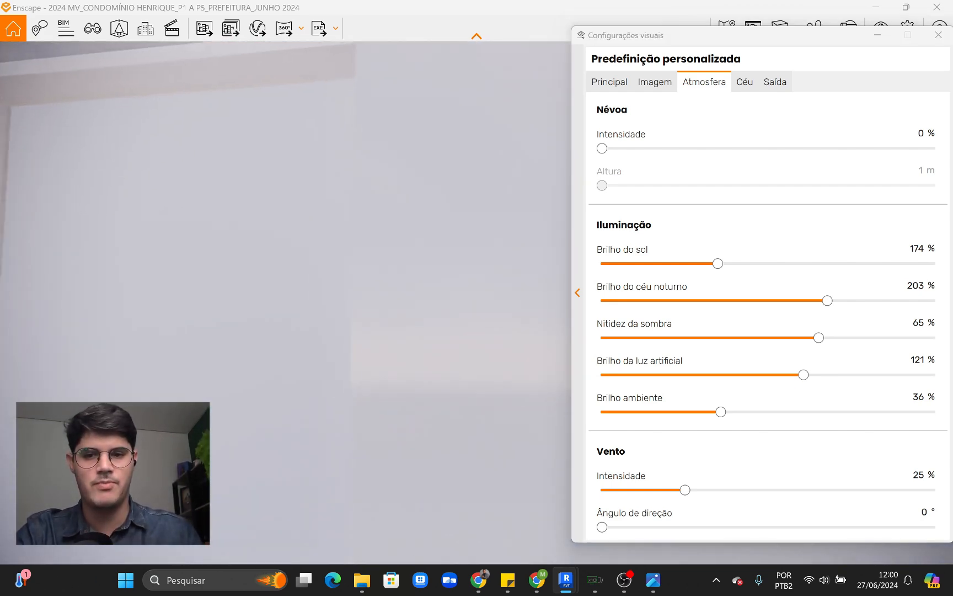
key("w")
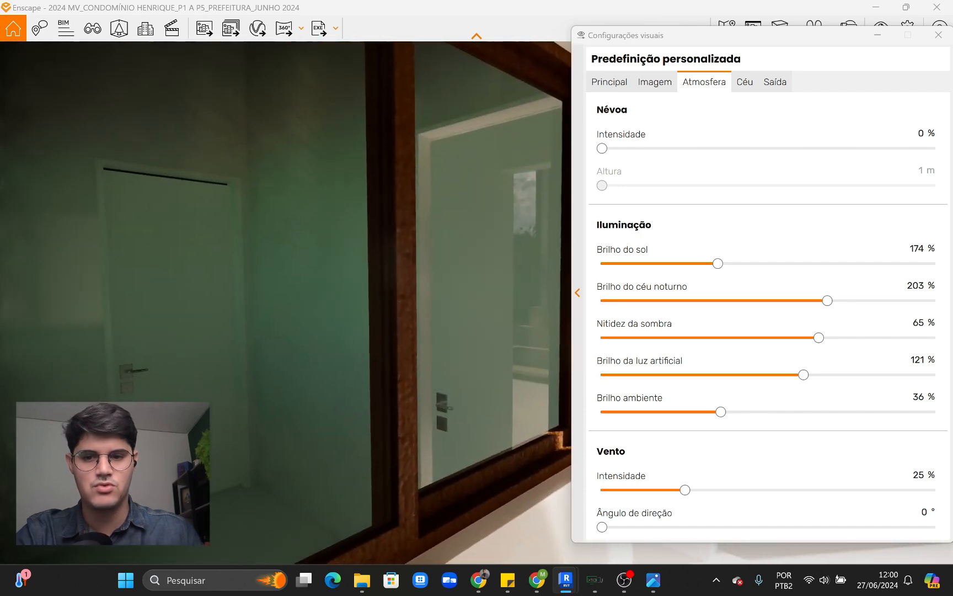
left_click_drag(721, 411, 934, 412)
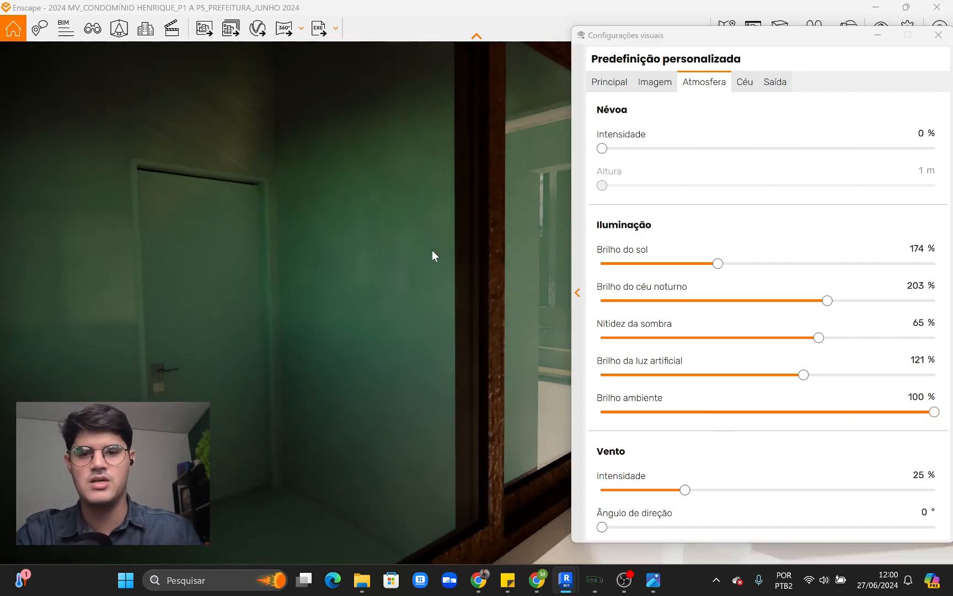
- With the interior door in view, reset the ambient brightness to its default, try 0 %, and set it back to 50 %
left_click_drag(433, 251, 342, 246)
key("w")
key("s")
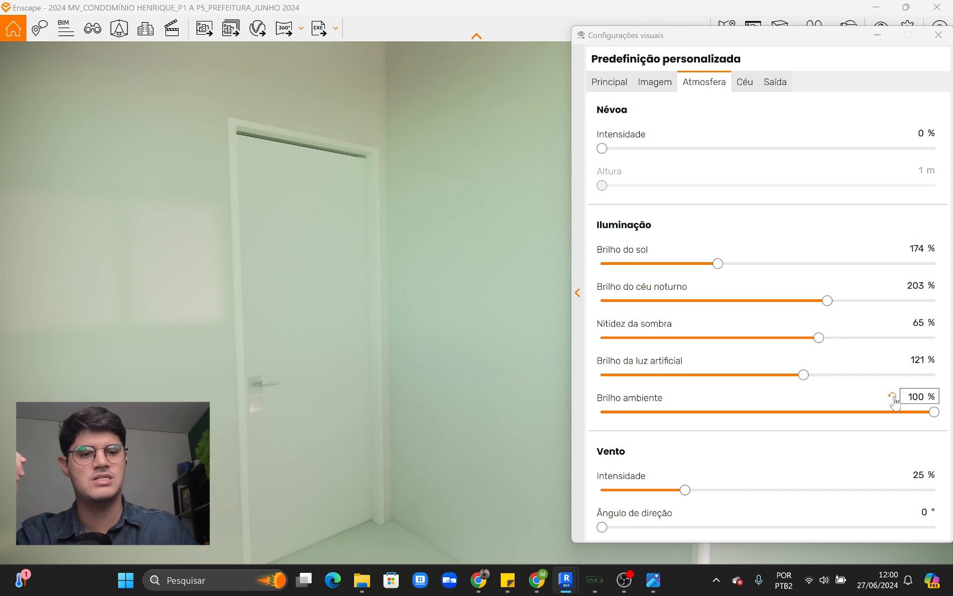
left_click(893, 396)
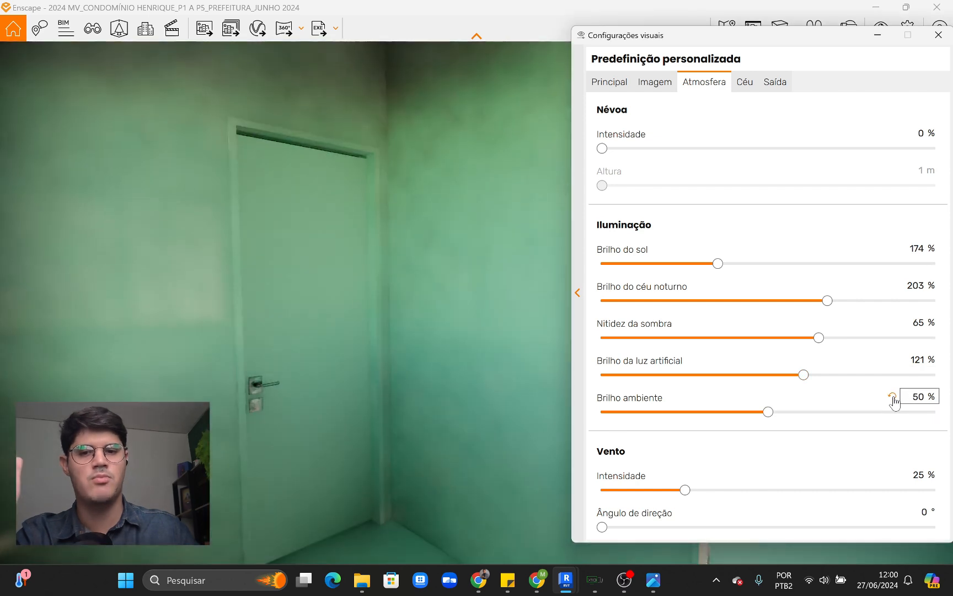
left_click(771, 411)
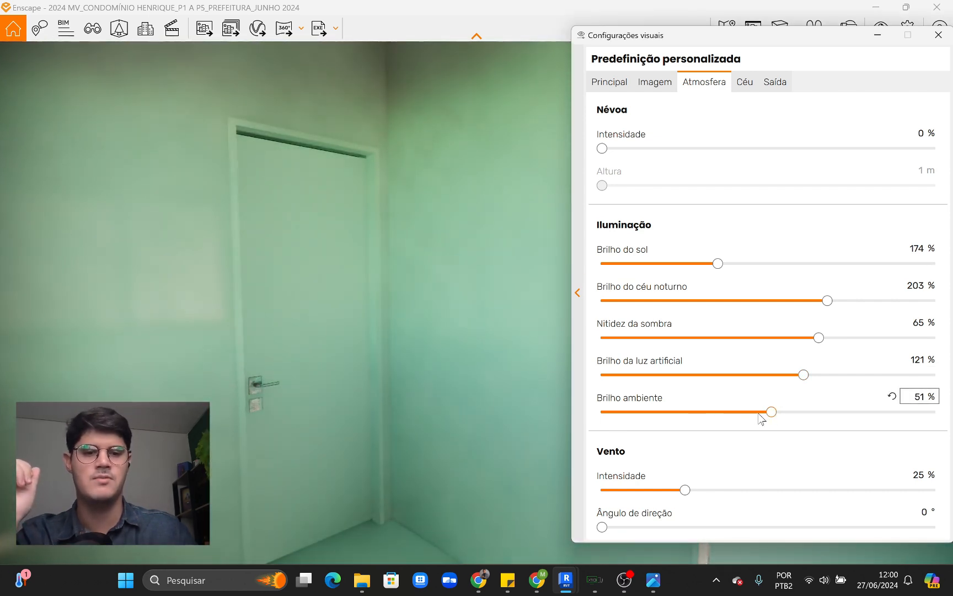
left_click_drag(771, 412, 514, 395)
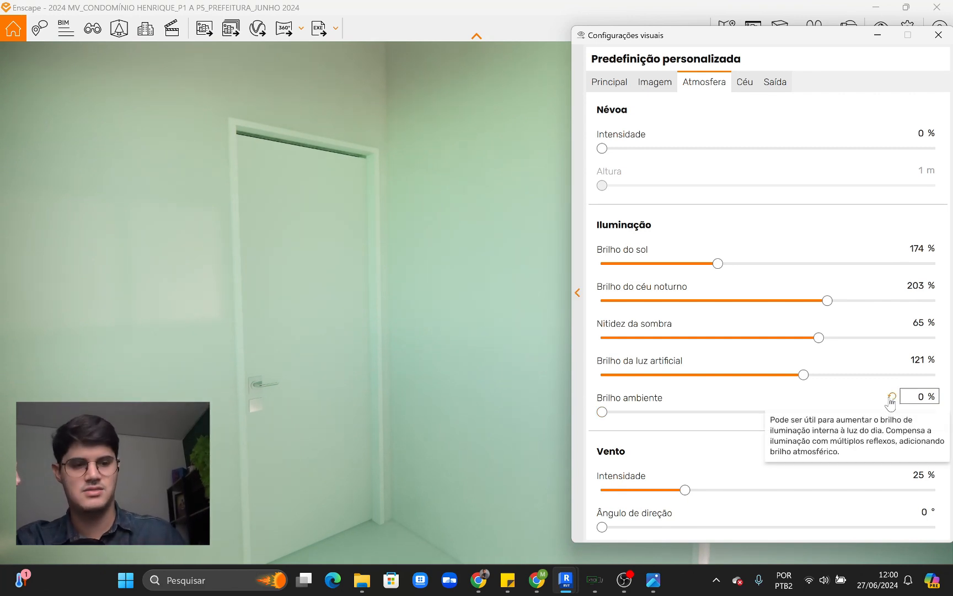
left_click_drag(602, 412, 769, 411)
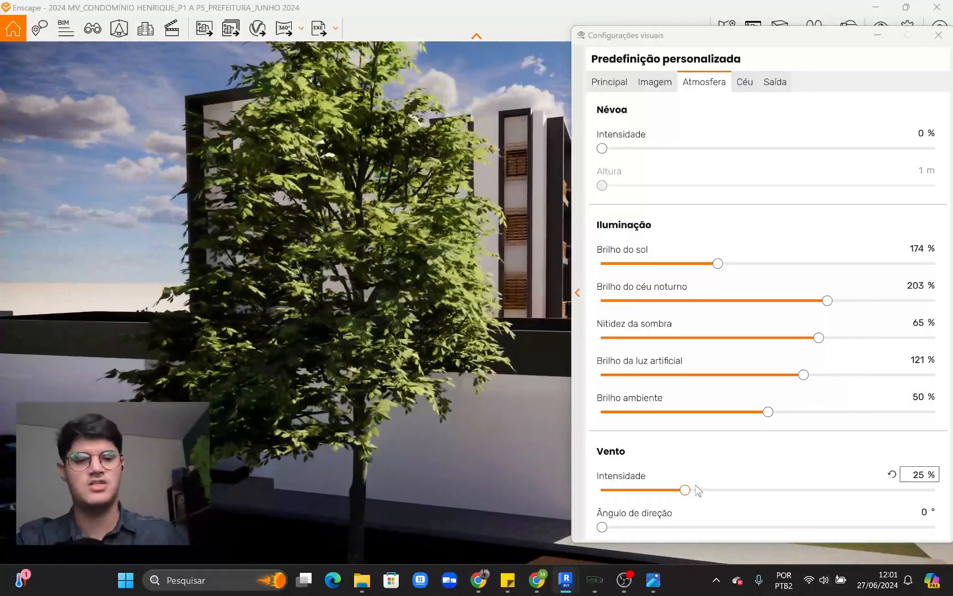
- Try wind intensity at 100 % and 56 % on the tree, vary the direction angle and return it to 0°, and reset the intensity to 25 %
left_click_drag(685, 489, 934, 490)
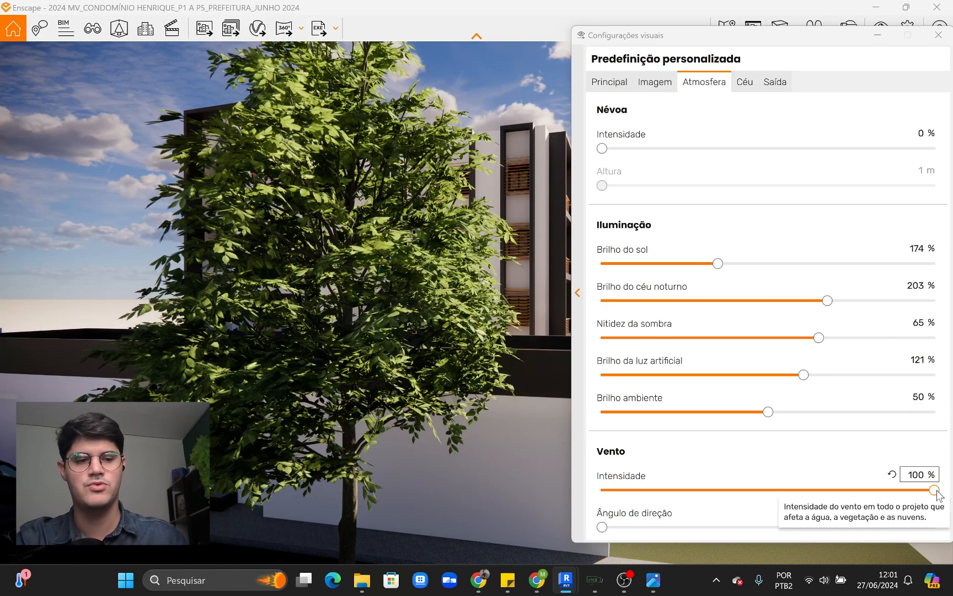
left_click_drag(936, 490, 792, 489)
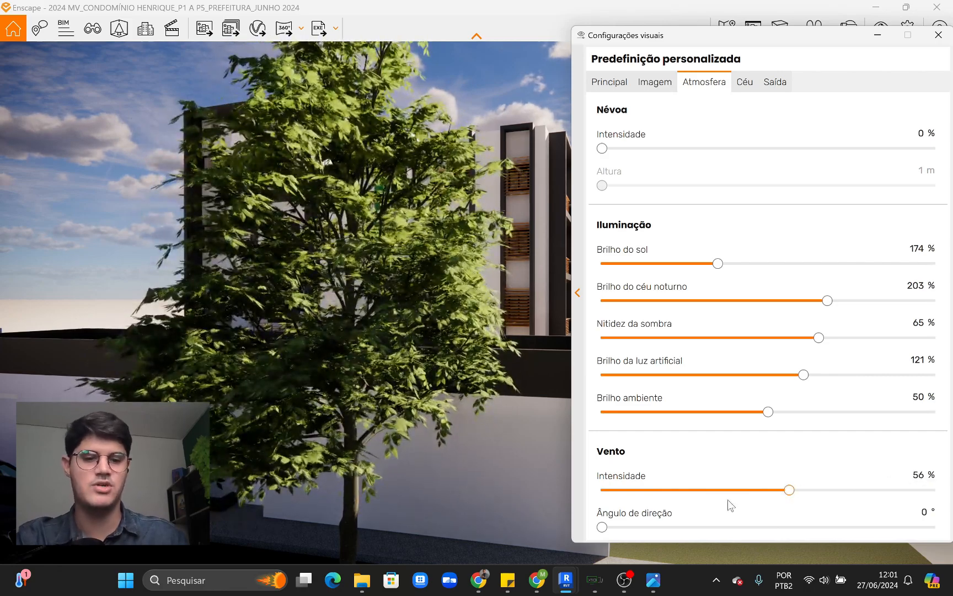
left_click_drag(680, 527, 838, 530)
left_click_drag(866, 536, 599, 527)
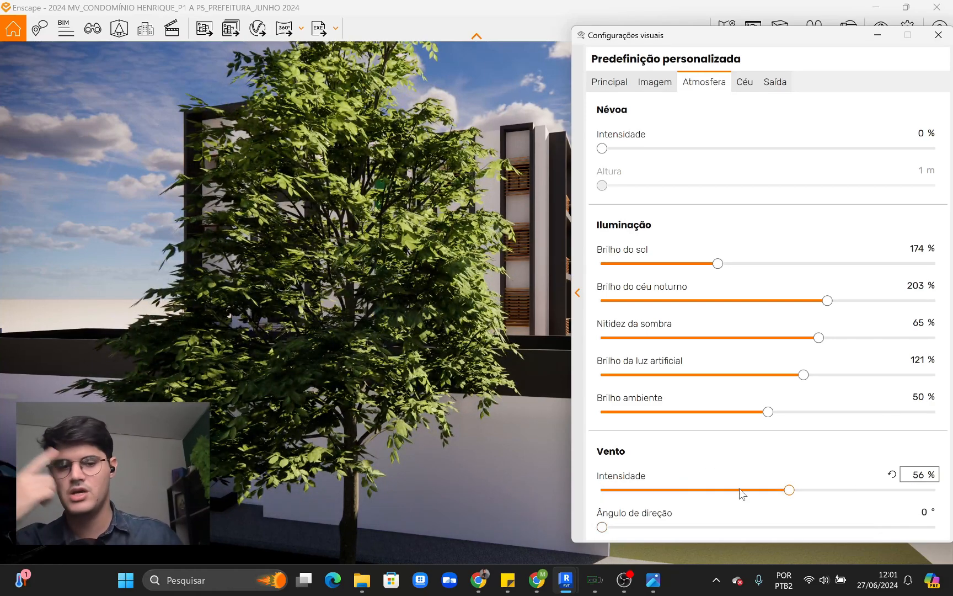
left_click(892, 476)
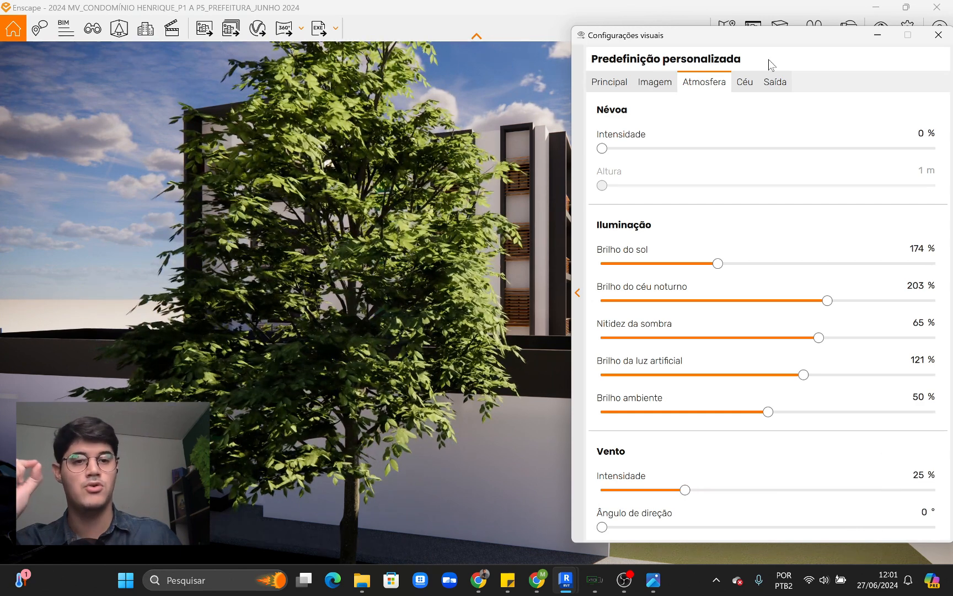